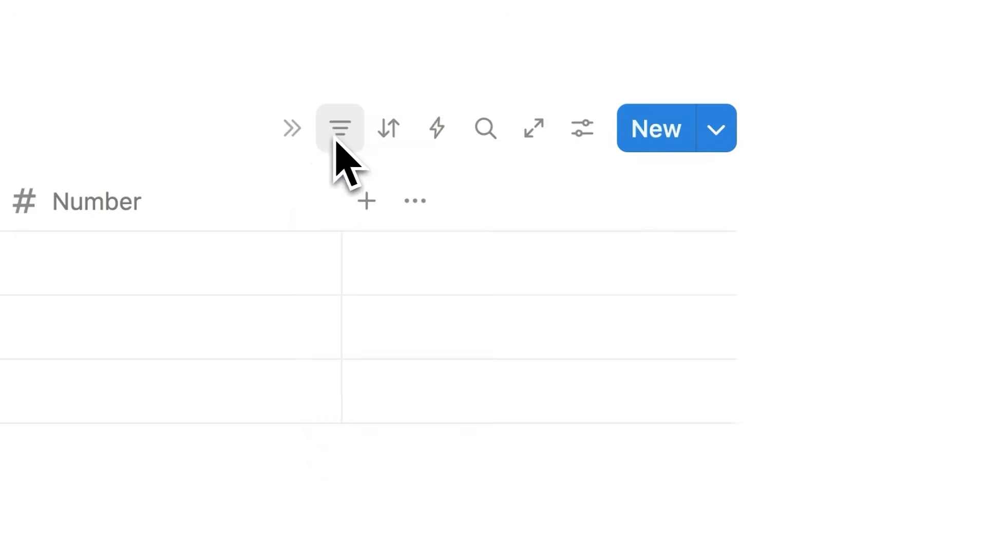
left_click(582, 128)
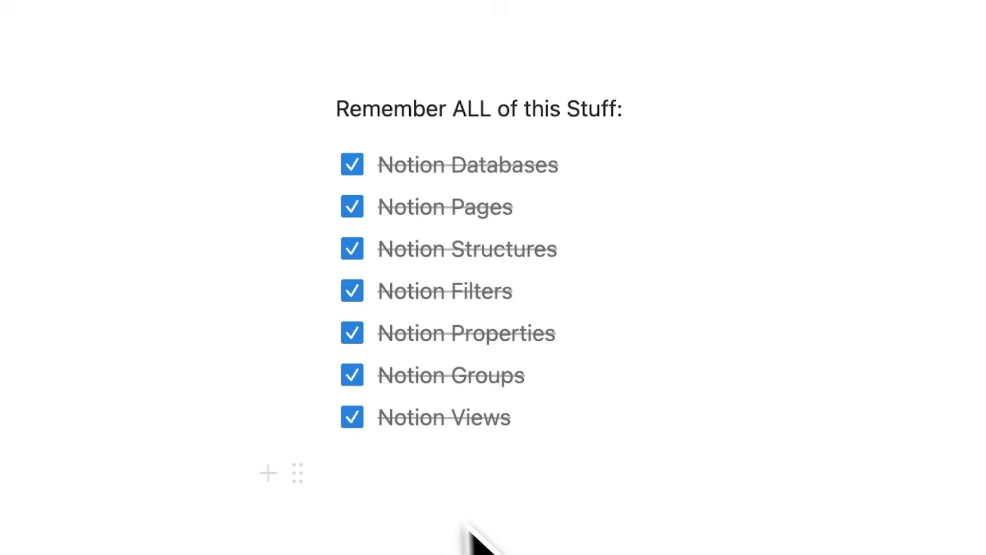
- Uncheck all seven to-dos in the "Remember ALL of this Stuff" list, from Notion Views up to Notion Databases
left_click(352, 416)
left_click(352, 375)
left_click(352, 333)
left_click(352, 291)
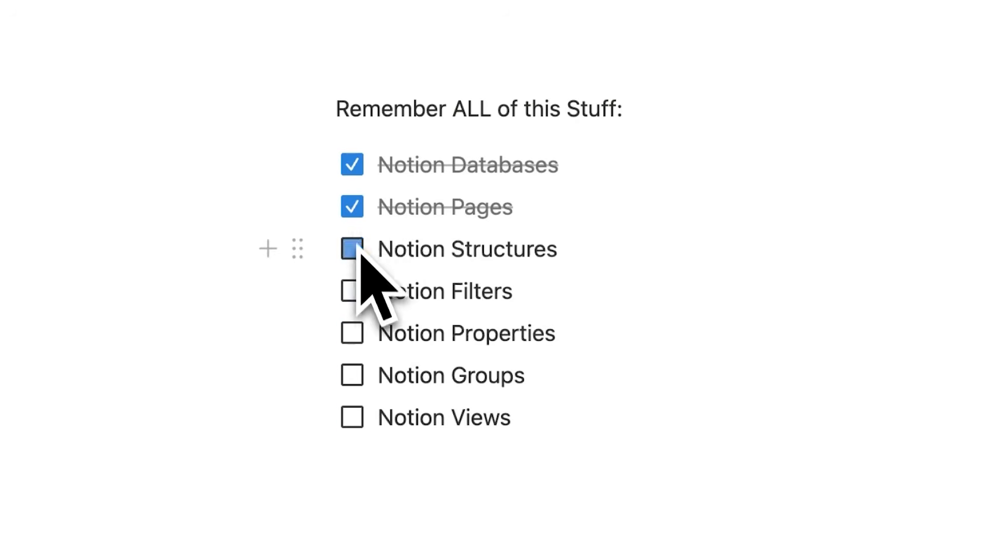
left_click(351, 248)
left_click(352, 207)
left_click(351, 164)
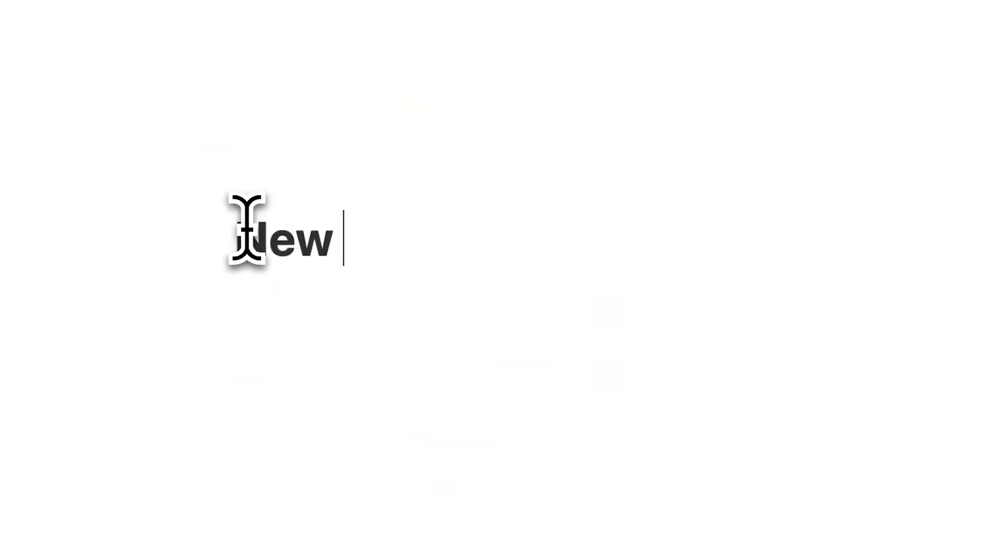
- Complete the page title as "New Dashboard"
type("Dashboard")
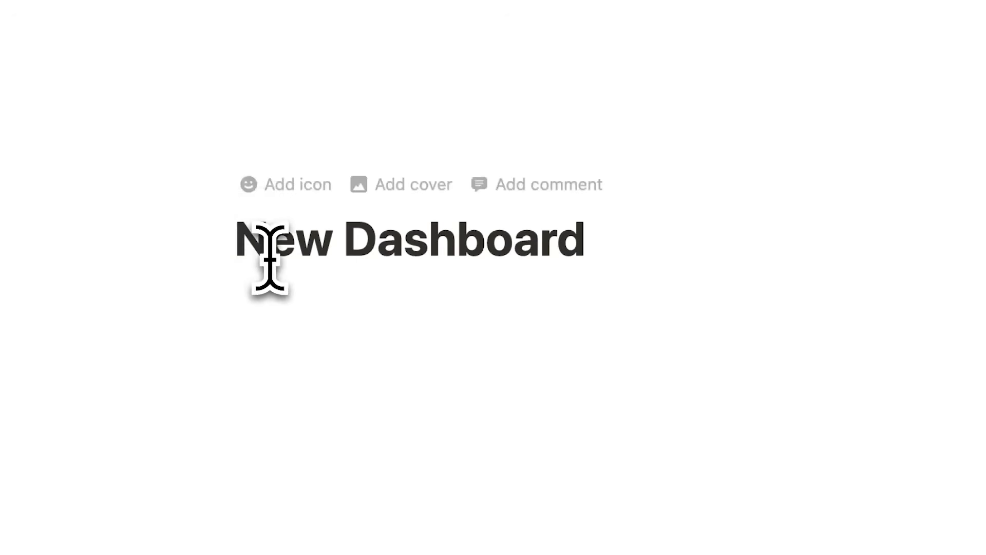
double_click(544, 242)
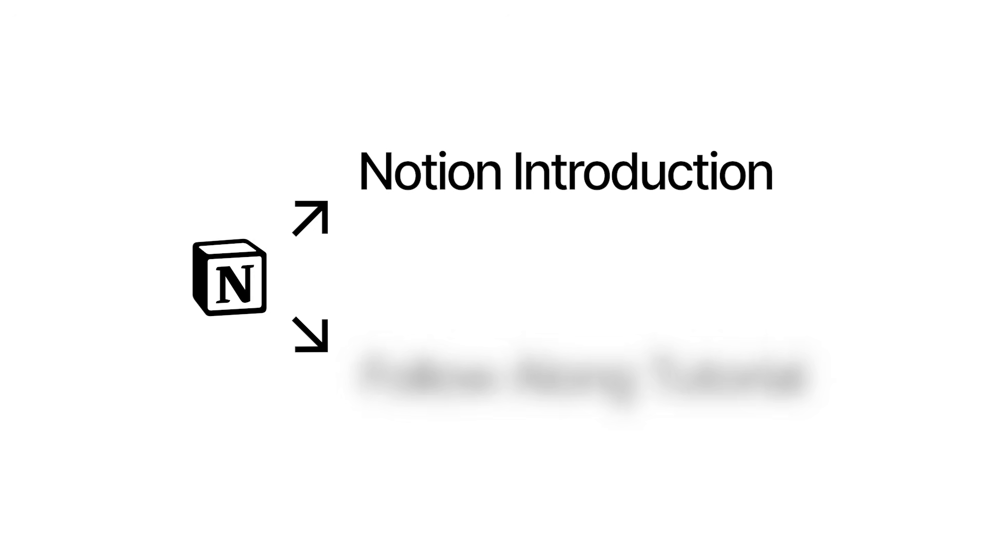
type("se")
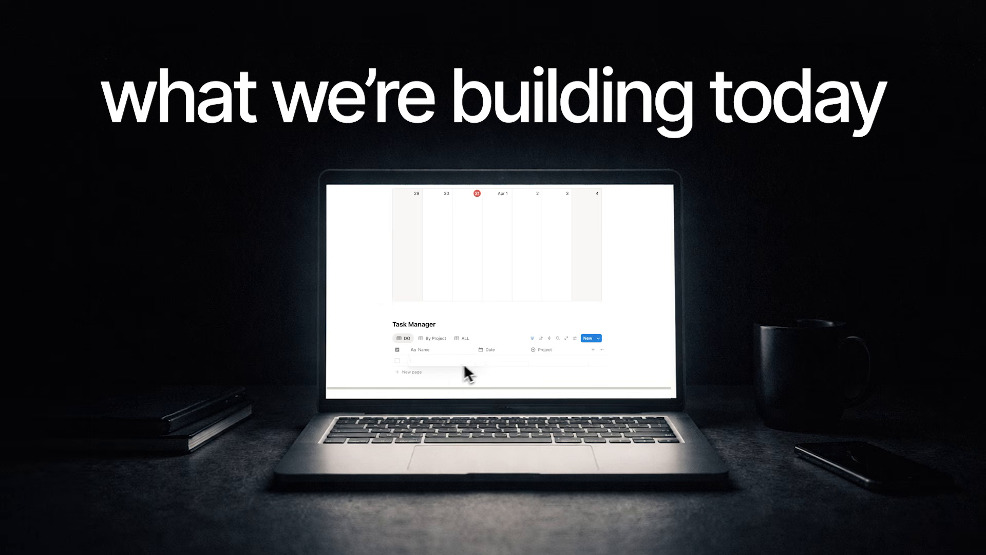
- Name the row in the Task Manager table "Task 1" and assign it to Project A
type("Task 1")
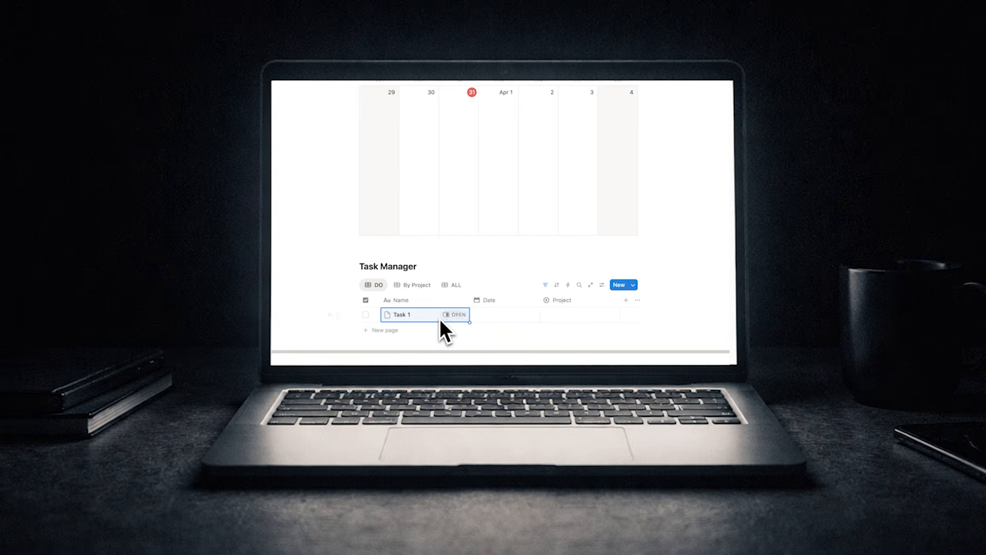
left_click(558, 314)
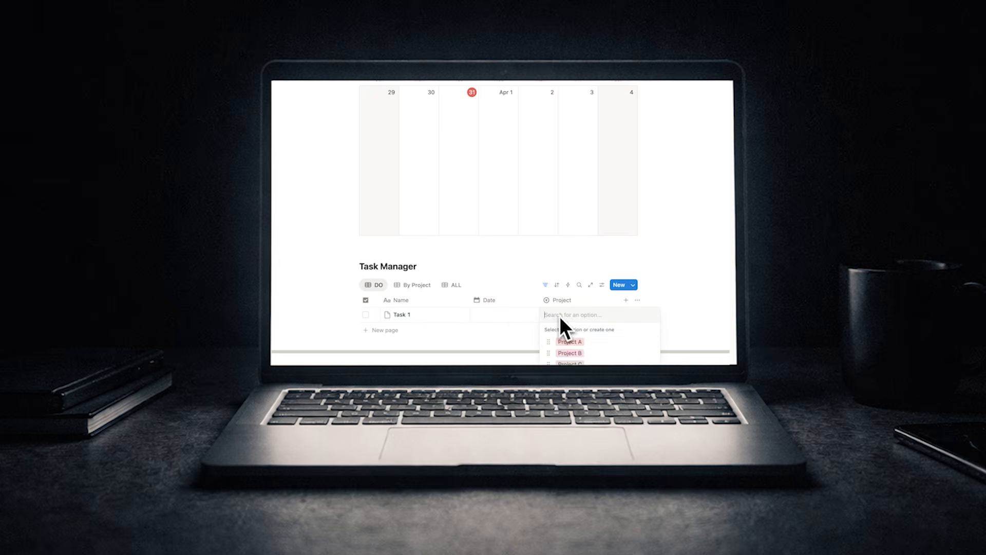
left_click(571, 341)
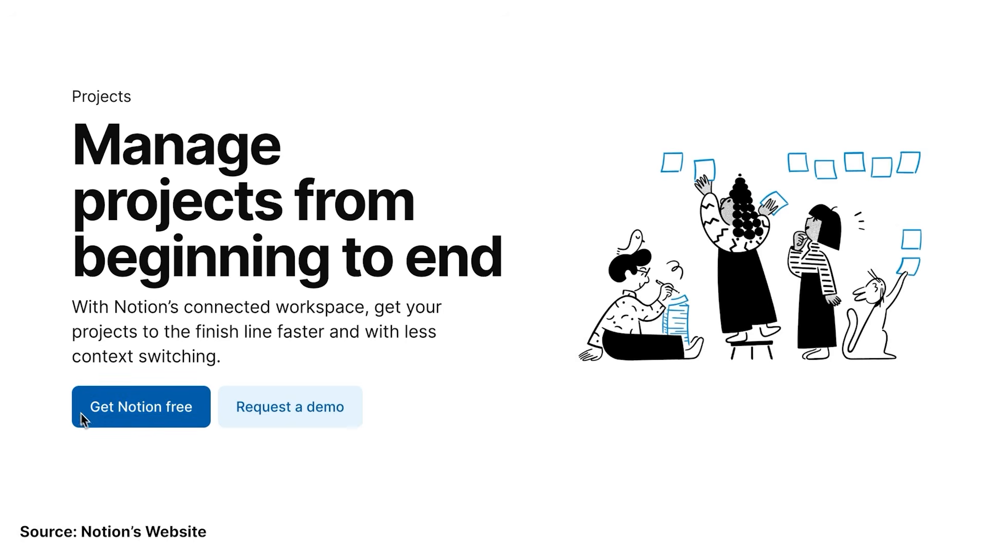
left_click(505, 315)
left_click(508, 225)
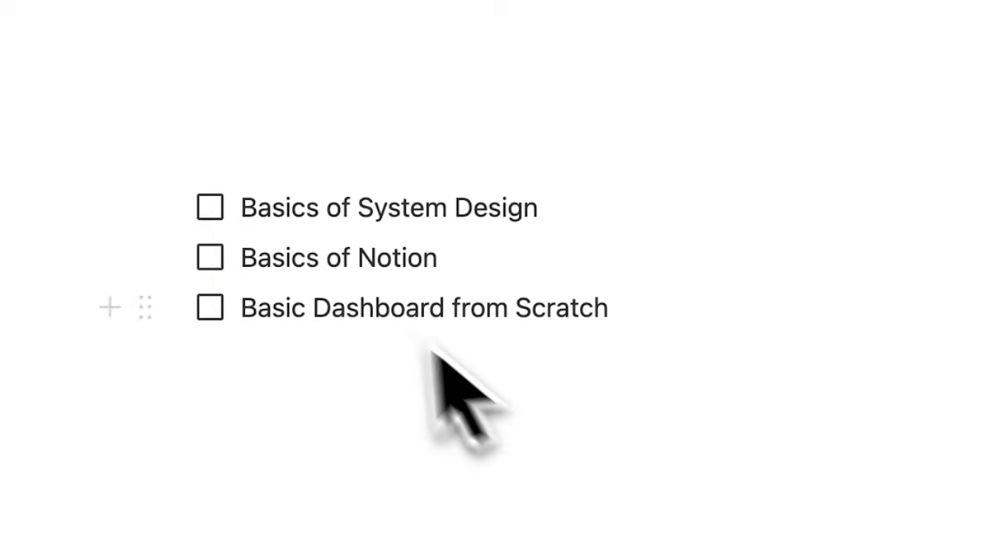
- Check off the to-dos Basics of System Design and Basics of Notion
left_click(210, 207)
left_click(210, 257)
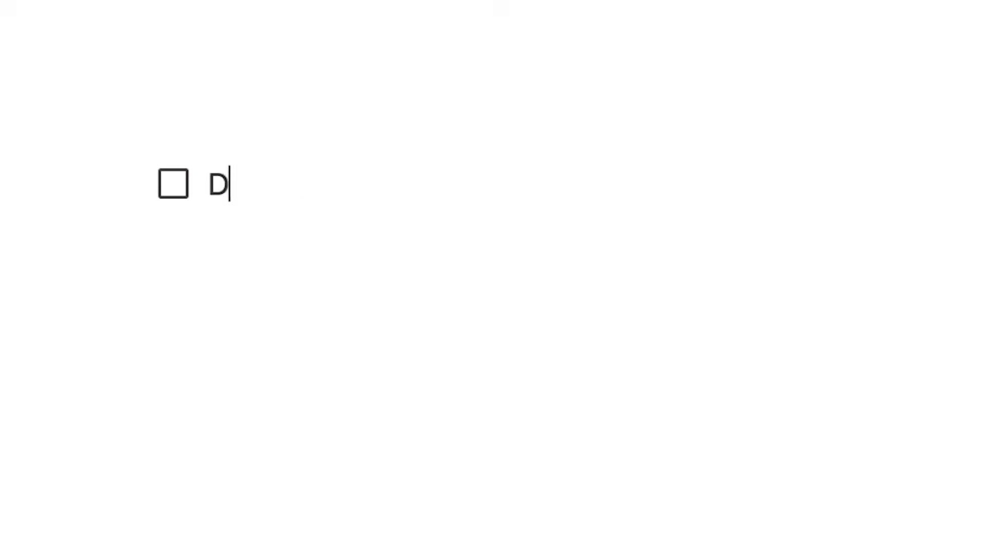
- Write a "Dashboard" to-do with the nested to-dos "Calendar", "Task List" and "Projects"
type("ashboard")
key("Return")
key("Tab")
type("Calendar")
key("Return")
type("Task List")
key("Return")
type("Projec")
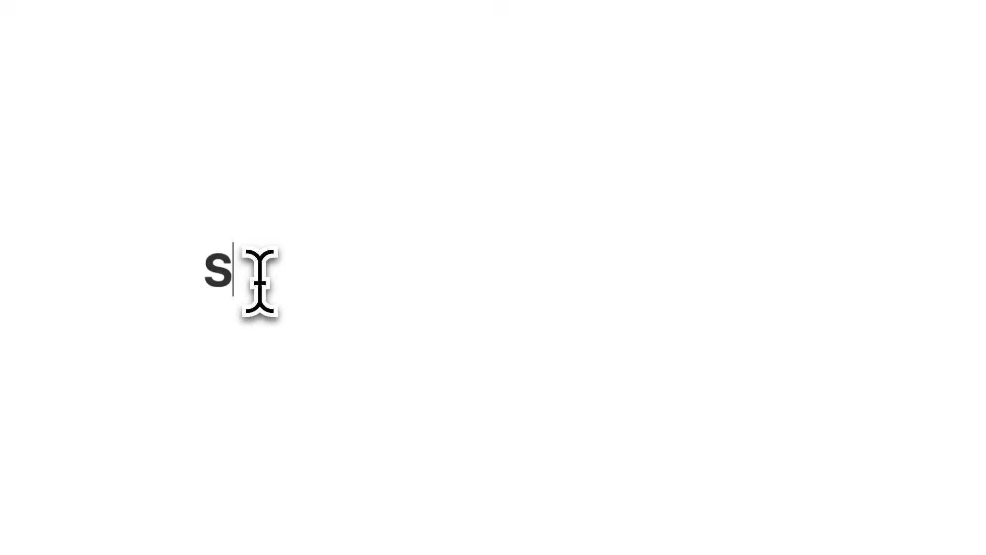
- Write "Subscribe" as the page title and replace it with "Let's dive in"
type("ubscribe")
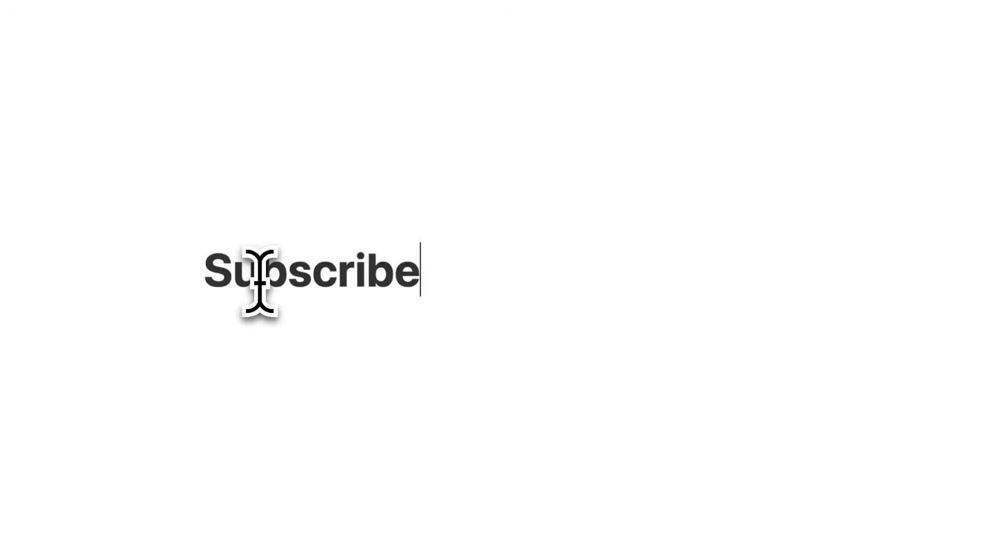
left_click_drag(514, 270, 137, 260)
type("Let's dive in")
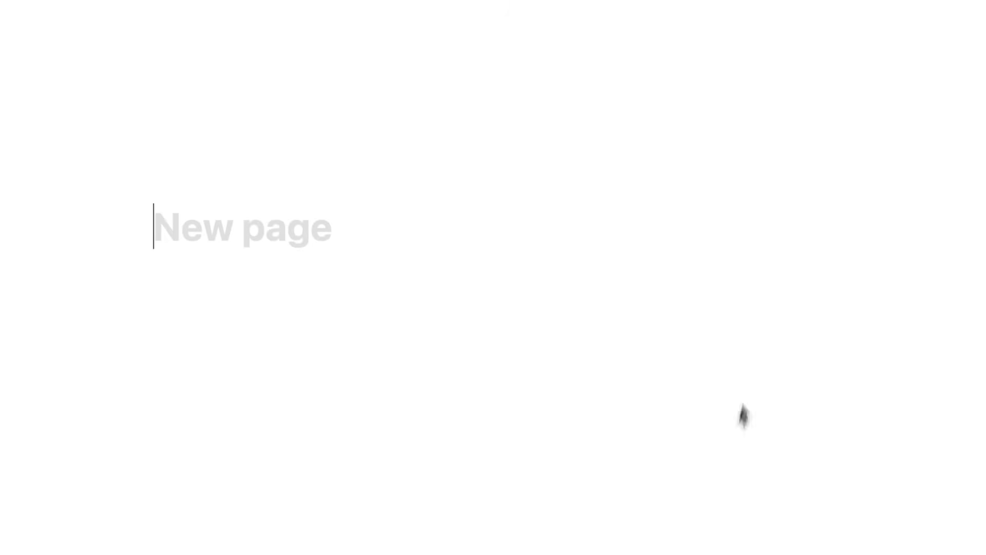
- Title the new page "Dashboard"
left_click(291, 363)
left_click(255, 249)
type("Dashboard")
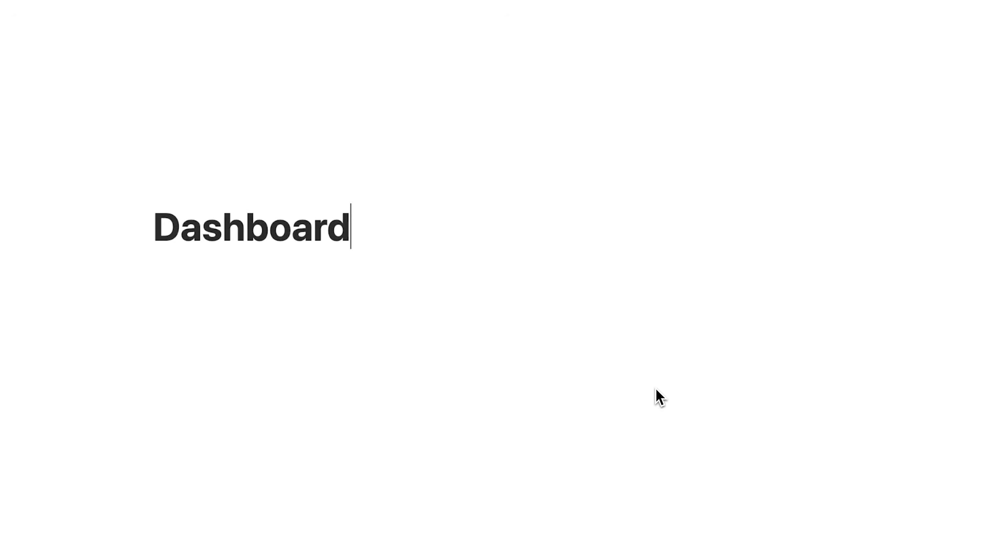
- Add several empty lines in the page body below the Dashboard title
key("Return")
key("Return")
key("Return")
key("Return")
key("Return")
key("Return")
key("Return")
key("Return")
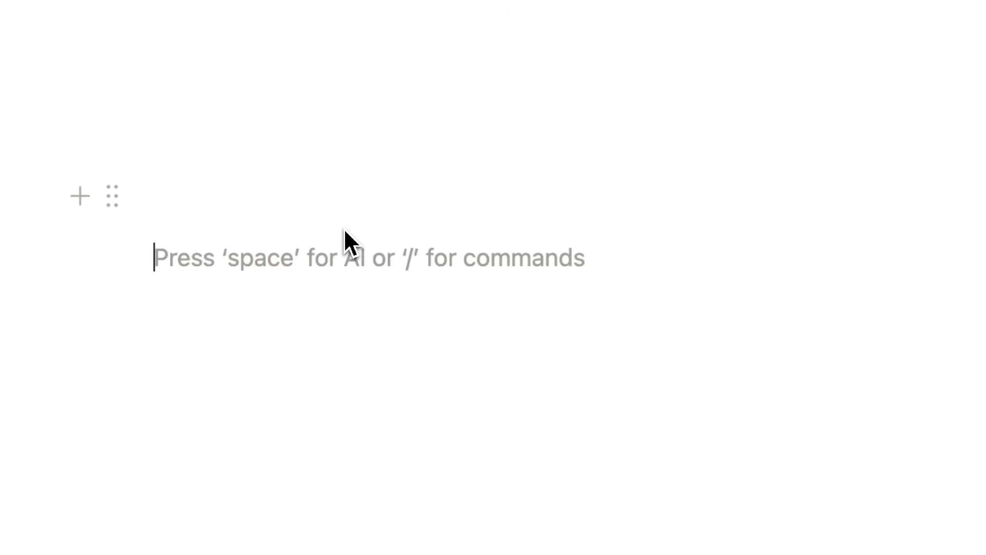
- Browse the available block types for the Dashboard page, from basic blocks through media to database views and charts
type("/")
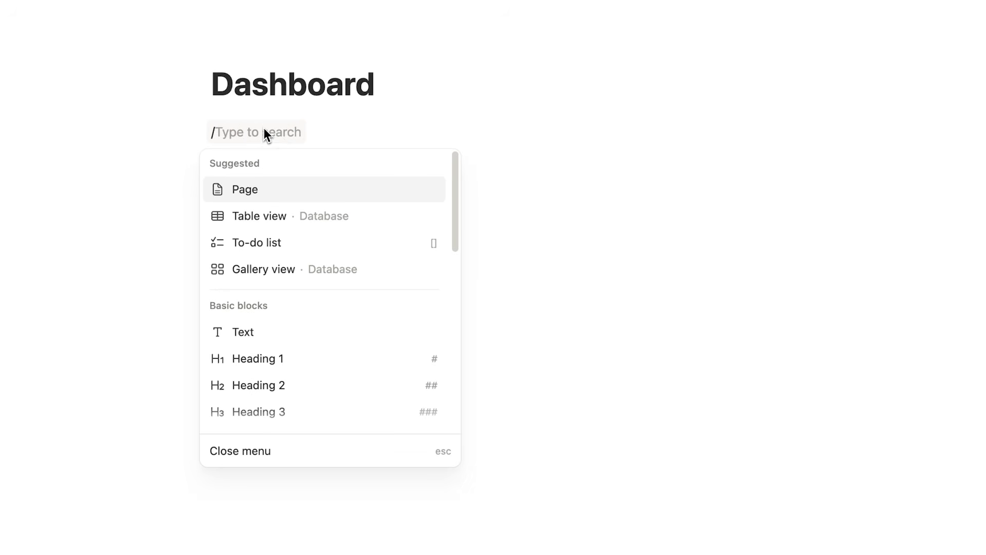
scroll(455, 184, "down", 10)
scroll(456, 329, "down", 10)
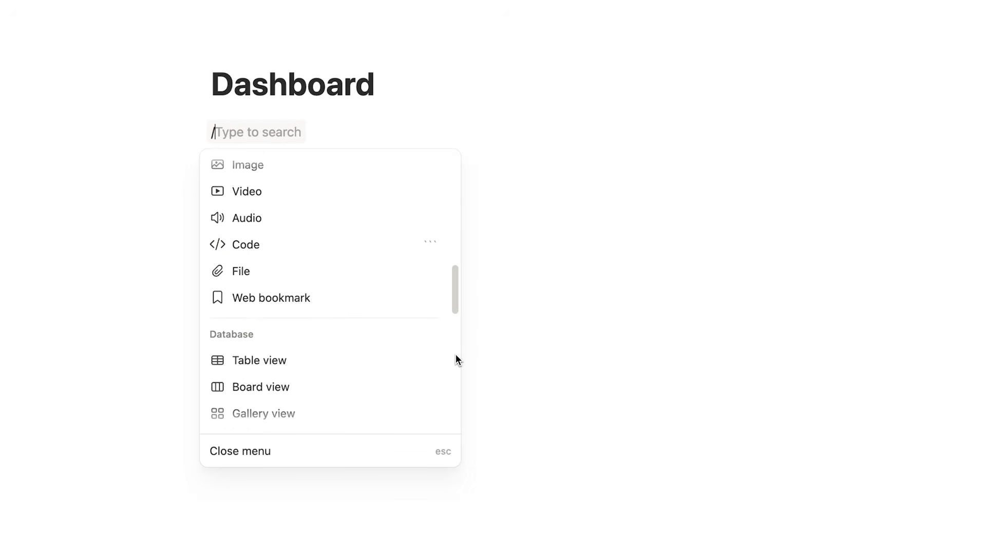
scroll(455, 365, "down", 5)
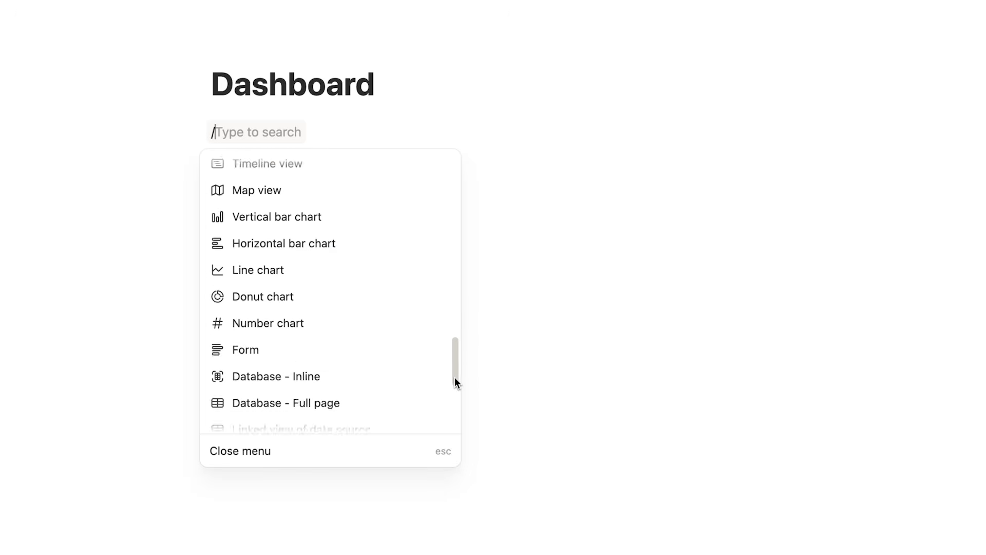
scroll(452, 382, "up", 4)
scroll(452, 369, "up", 15)
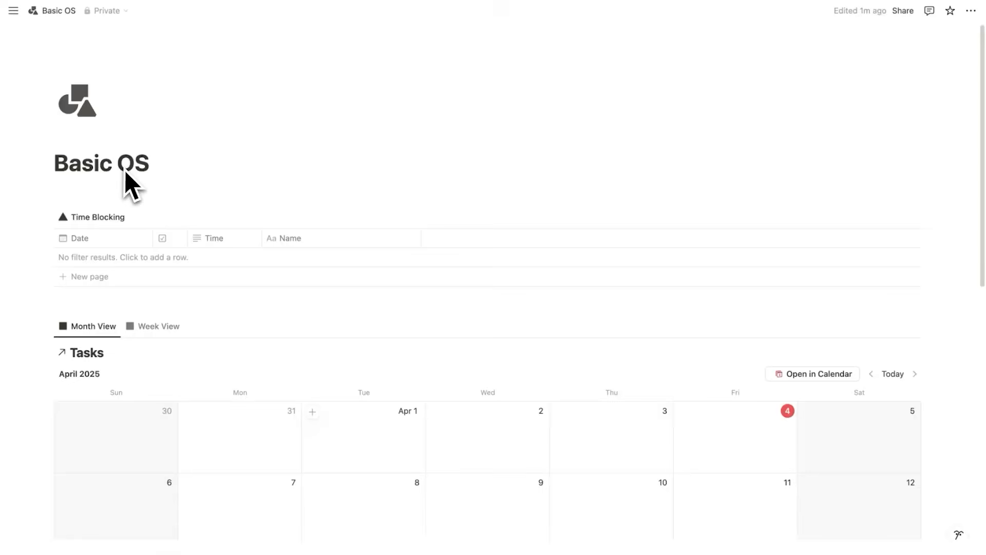
- Look over the Basic OS and Headquarters example dashboards, including their calendars, task lists and projects
scroll(231, 202, "down", 10)
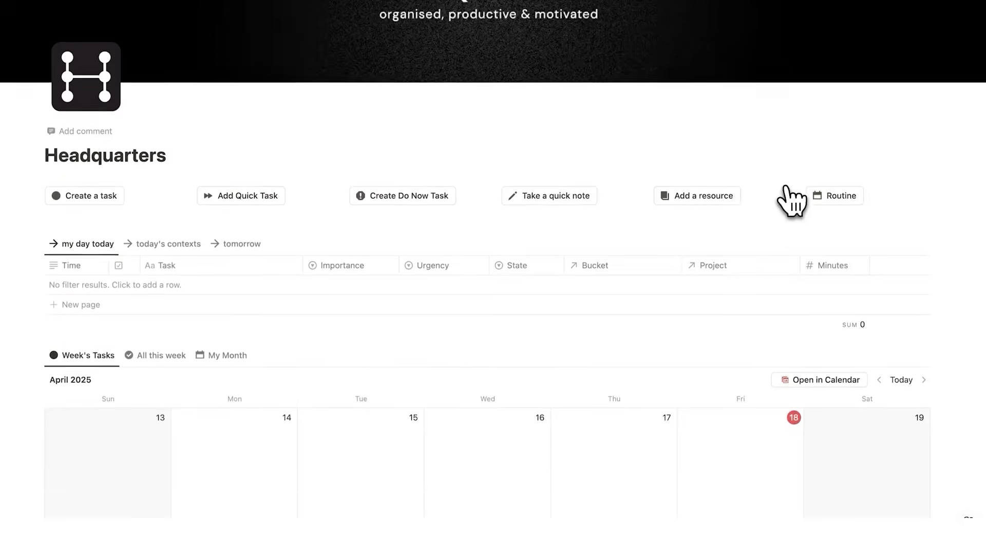
scroll(791, 201, "down", 7)
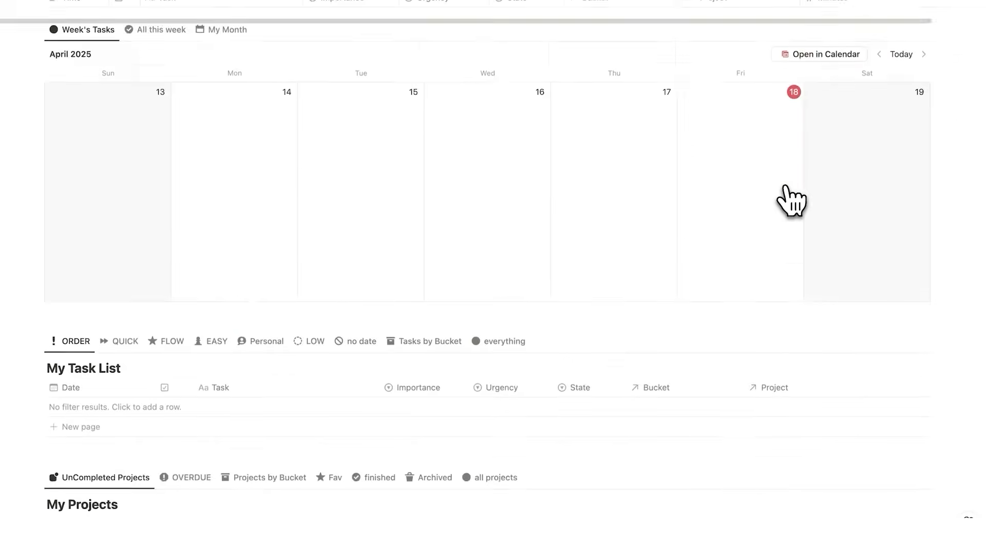
scroll(791, 200, "down", 4)
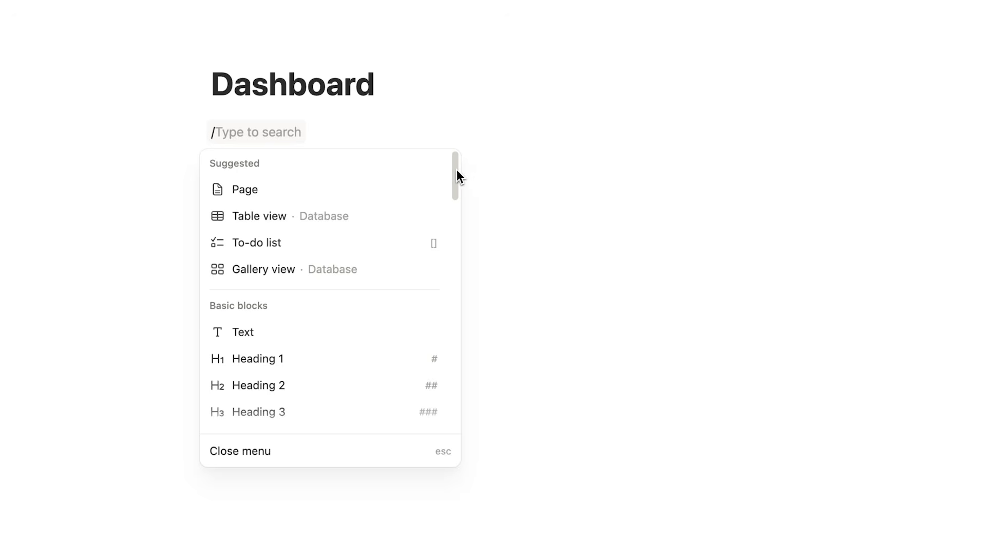
- Insert a to-do list under the Dashboard title with the items "Task List", "Calendar" and "Projects"
left_click_drag(458, 175, 454, 370)
scroll(451, 283, "up", 10)
left_click(347, 179)
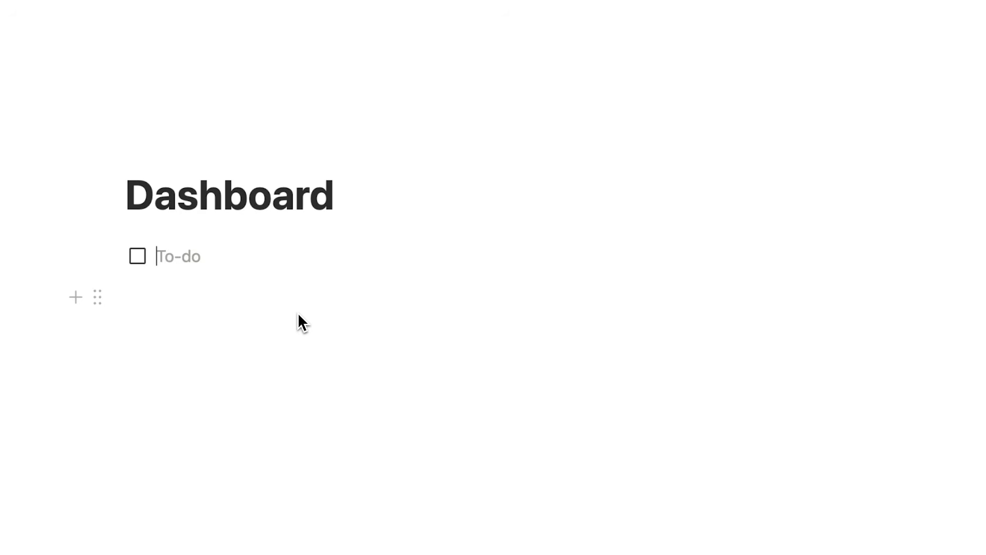
type("Task List")
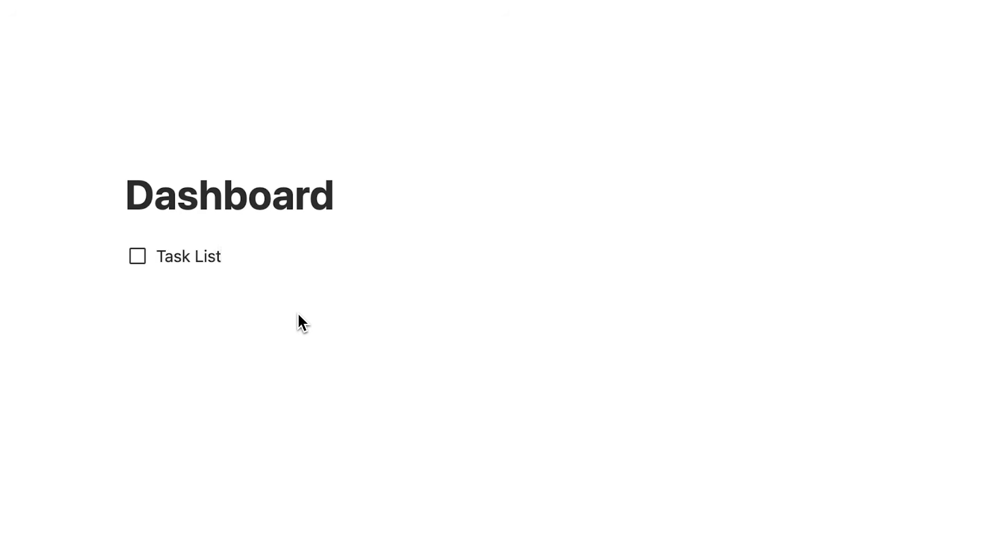
key("Return")
type("Calendar")
key("Return")
type("Projects")
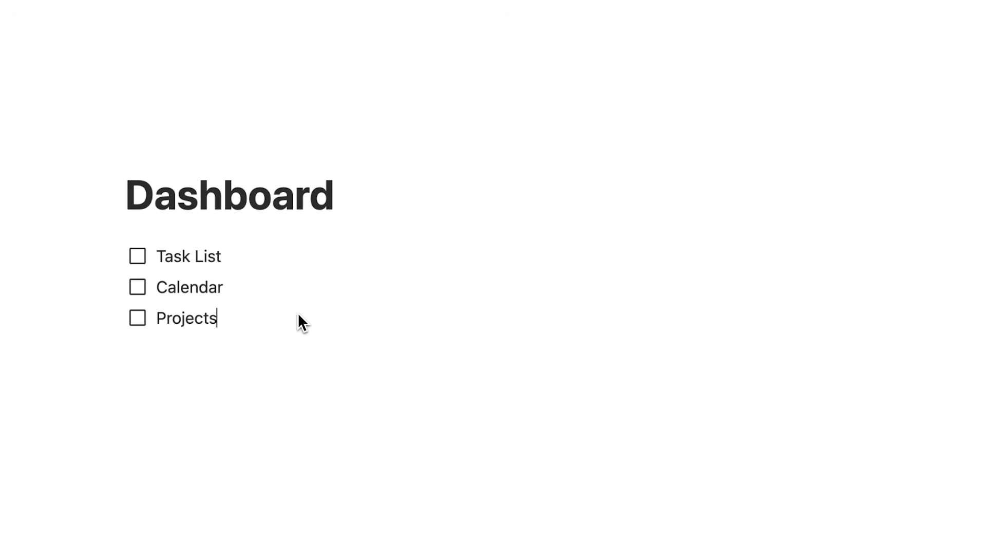
- Merge the Calendar to-do into the Task List item so it reads "Task List / Calendar"
left_click(267, 266)
left_click(265, 290)
left_click(263, 316)
left_click(263, 294)
left_click(263, 266)
left_click(162, 290)
key("BackSpace")
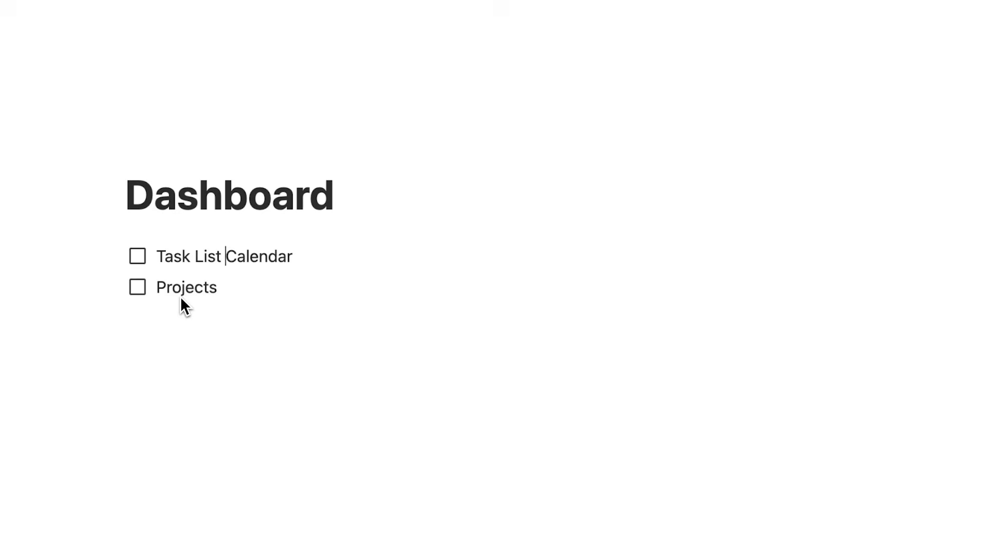
type("/")
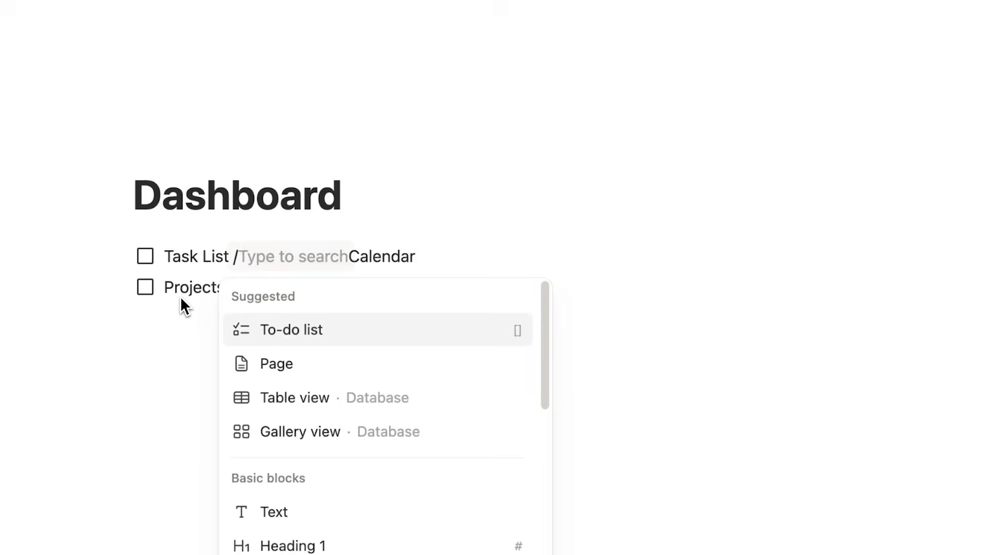
left_click(397, 207)
- Select all the to-dos below the Dashboard title and delete them, leaving the page body empty
left_click_drag(340, 258, 134, 262)
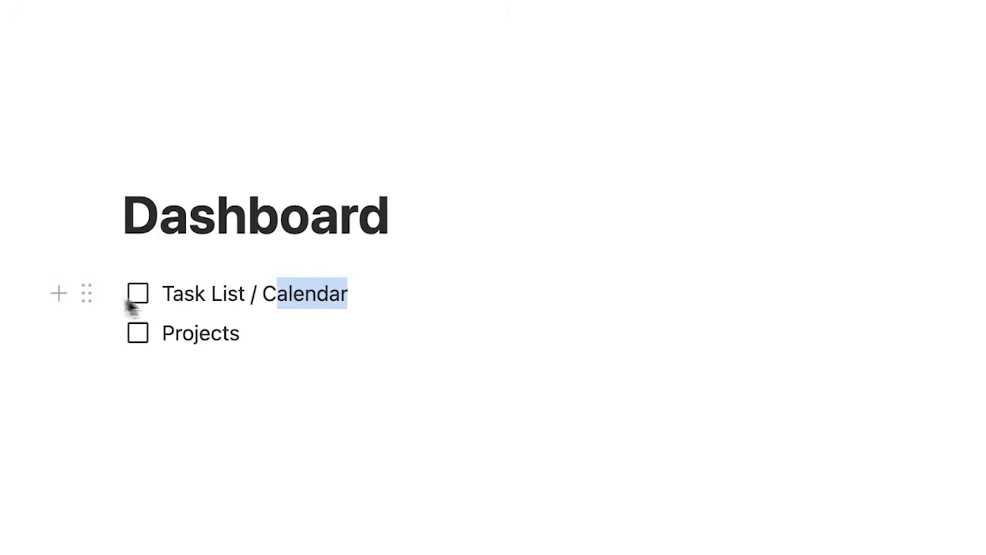
left_click_drag(127, 299, 132, 313)
left_click(284, 433)
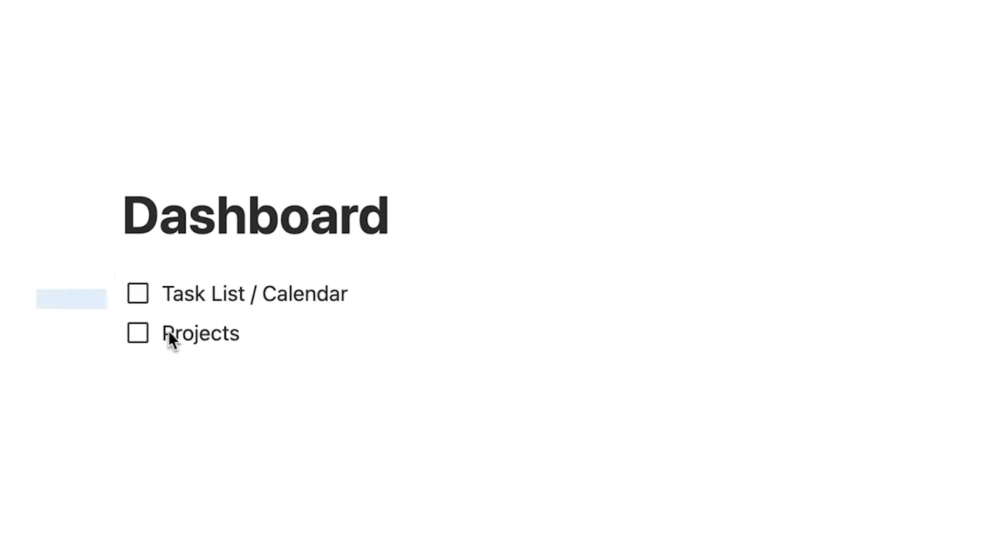
key("super+a")
key("super+a")
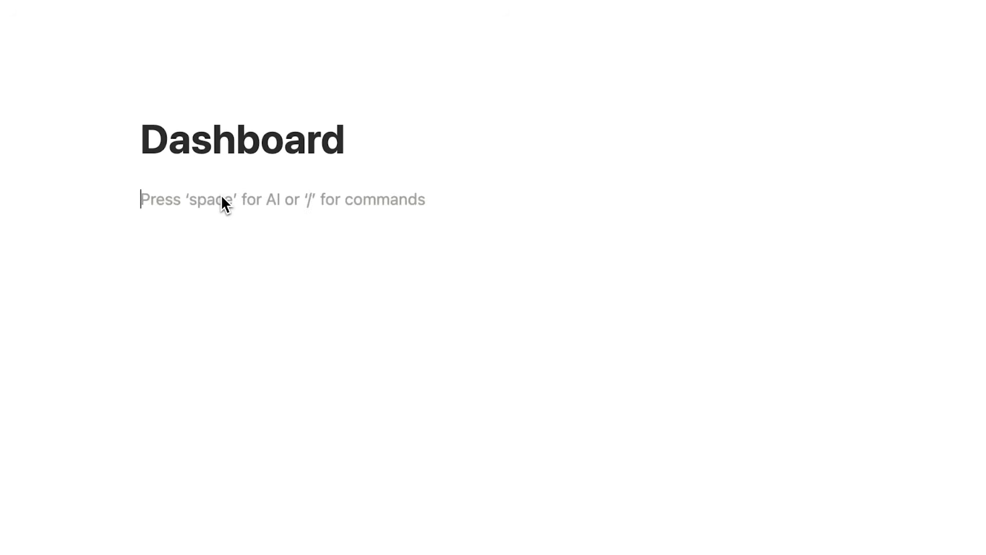
- Add a Heading 2 reading "Task List" below the Dashboard title
type("/")
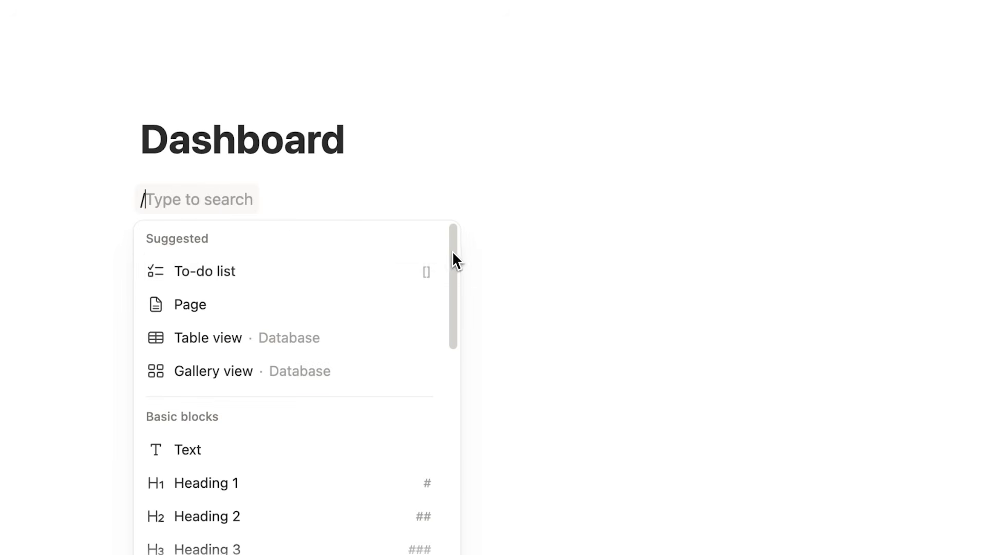
scroll(453, 252, "down", 5)
left_click(278, 383)
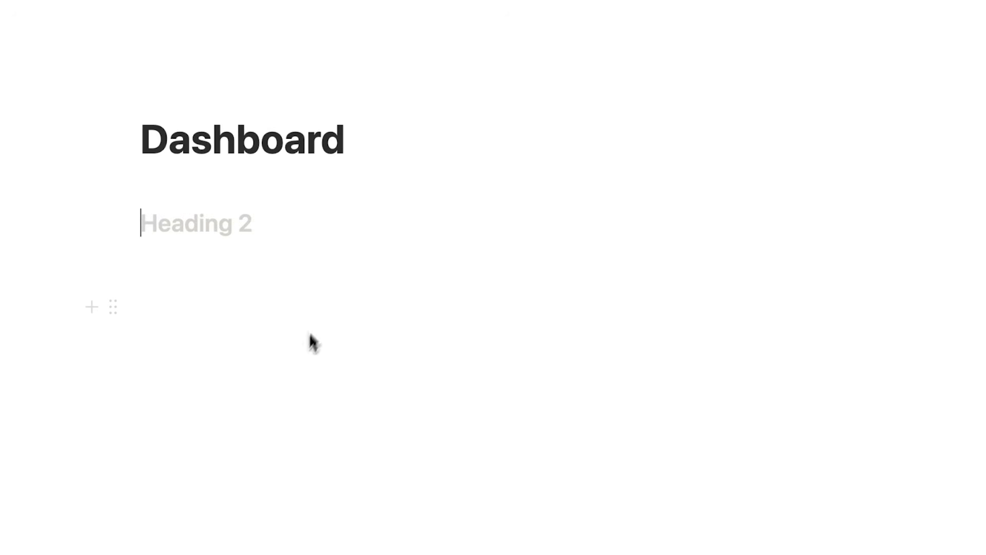
type("Task List")
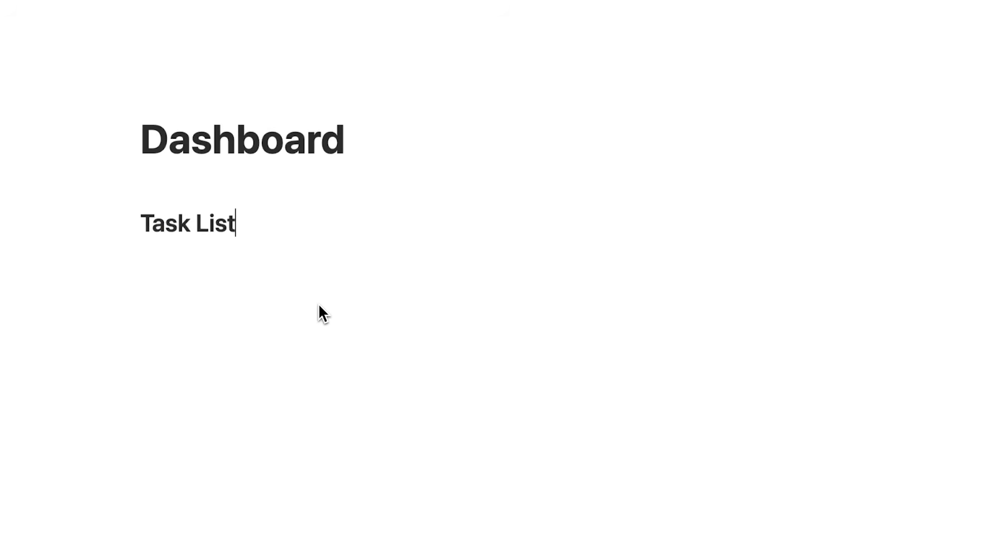
- Insert an empty to-do item directly below the Task List heading
key("Return")
type("/")
left_click(253, 342)
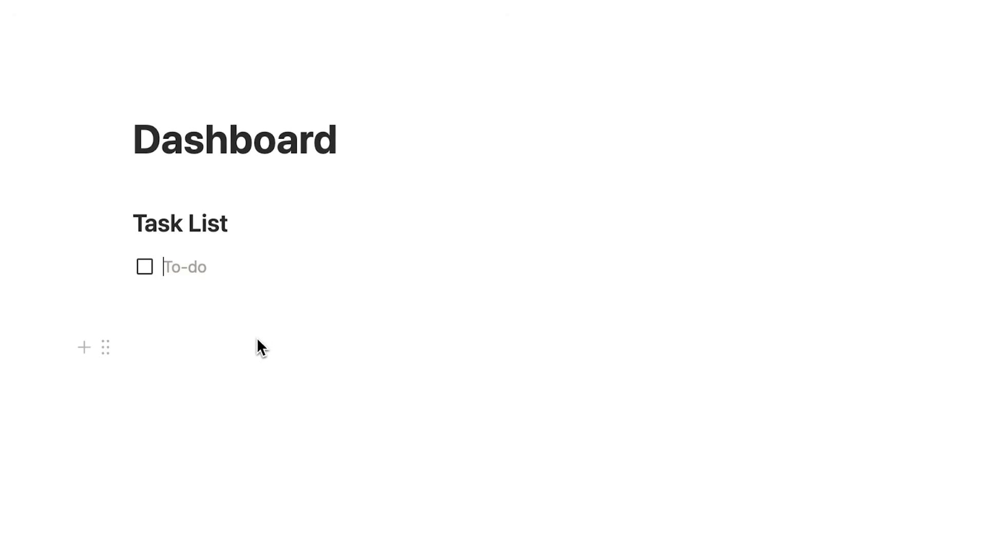
- Add two to-dos below the Task List heading, reading "Task 1" and "Task 2"
type("Task 1")
key("Return")
type("Task 2")
- Add three text lines between the Dashboard title and the Task List heading, reading "MON", "TUE" and "WED"
left_click(369, 156)
key("Return")
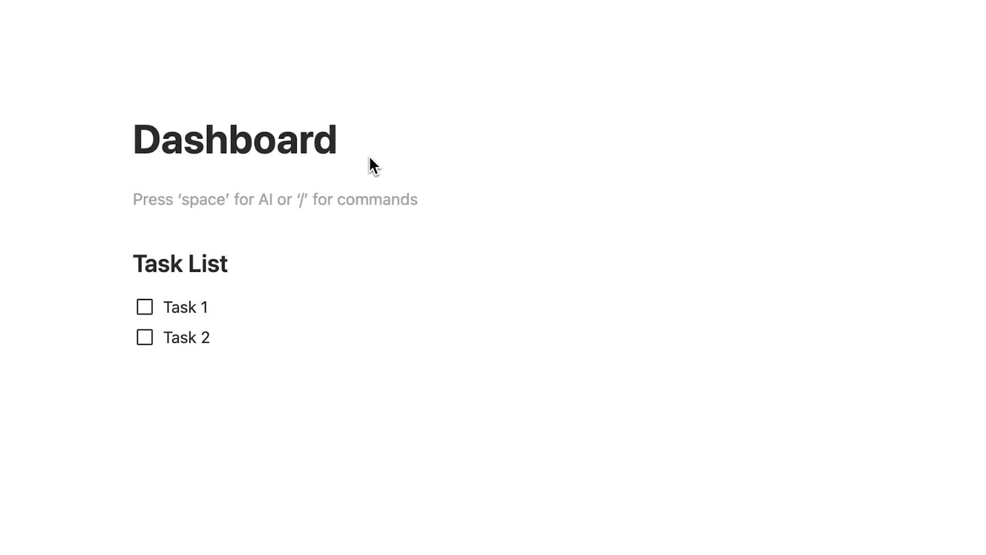
type("MON")
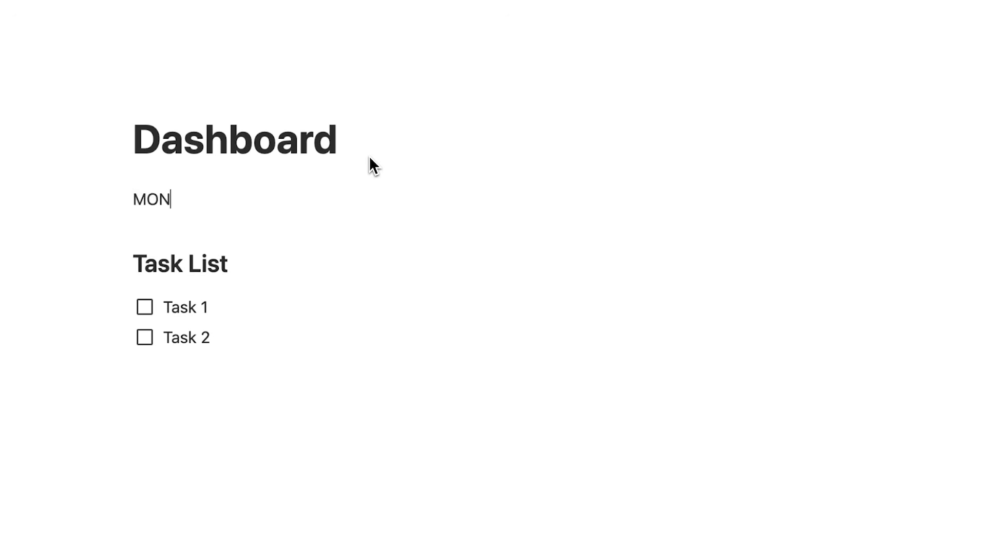
key("Return")
type("TUE")
key("Return")
type("WED")
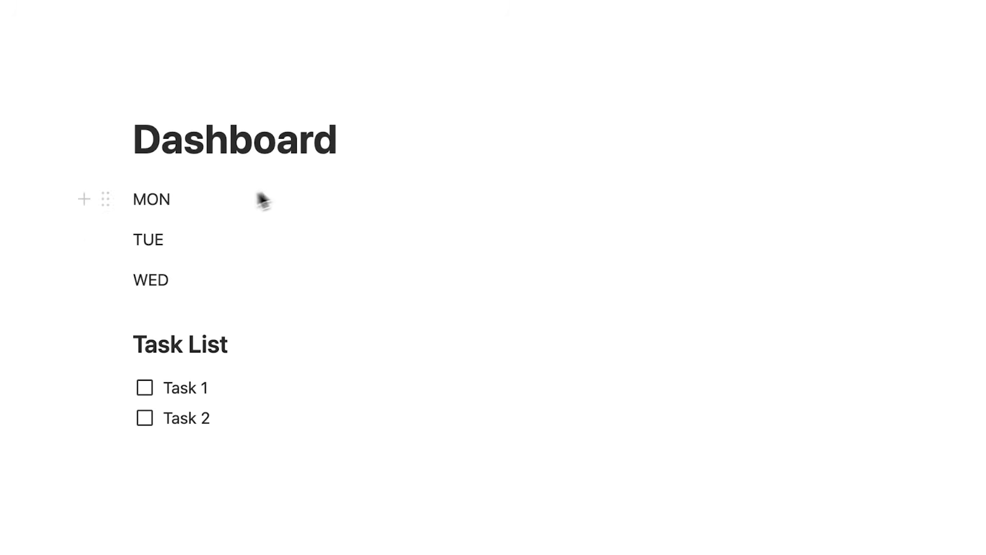
- Arrange MON, TUE and WED as three side-by-side columns and move the Task 1 to-do under MON
left_click_drag(103, 240, 865, 211)
left_click_drag(111, 271, 870, 220)
left_click_drag(111, 333, 129, 229)
left_click(211, 224)
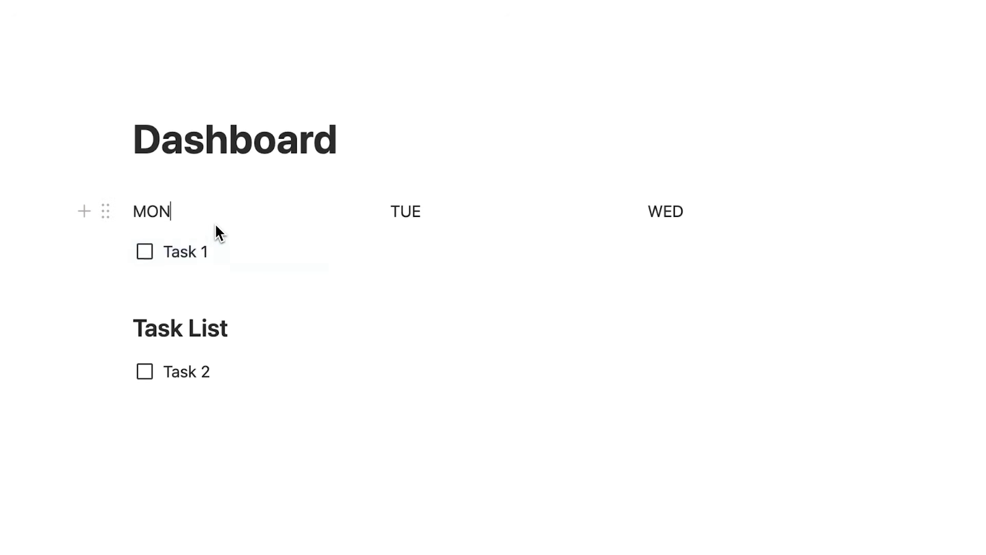
- Replace everything below the Dashboard title with a table view database on a new empty data source, titled "Task Manager"
left_click_drag(15, 215, 685, 434)
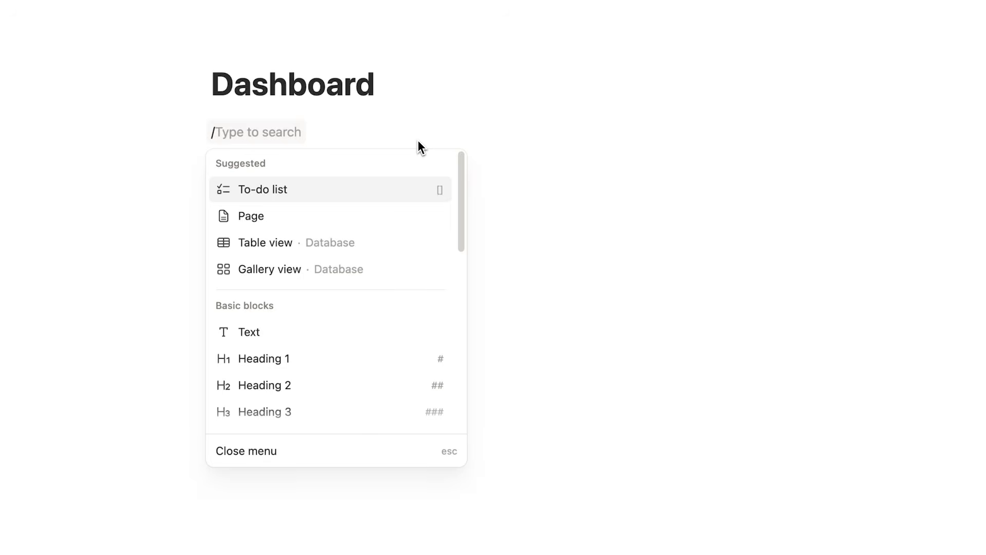
type("data")
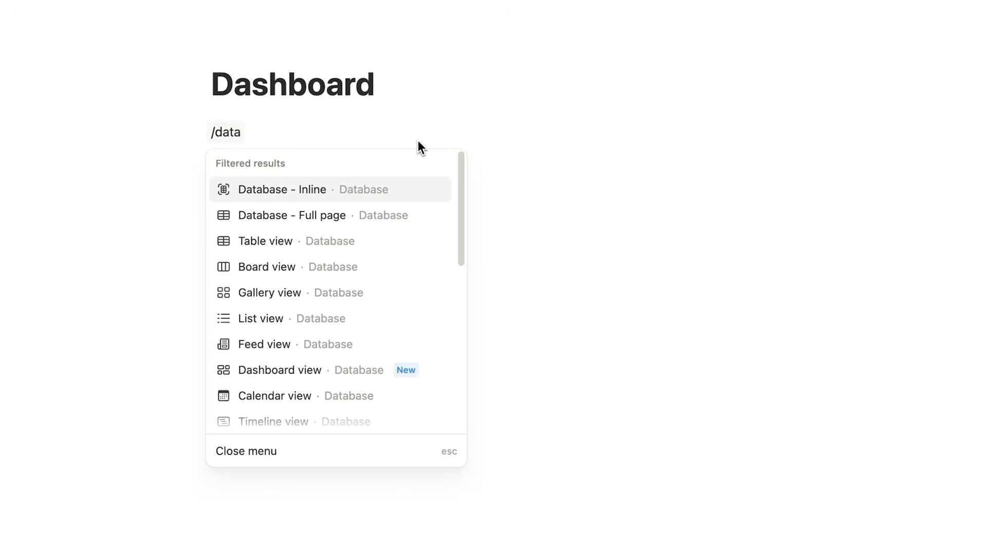
mouse_move(461, 180)
left_mouse_down()
mouse_move(461, 244)
mouse_move(461, 186)
left_mouse_up()
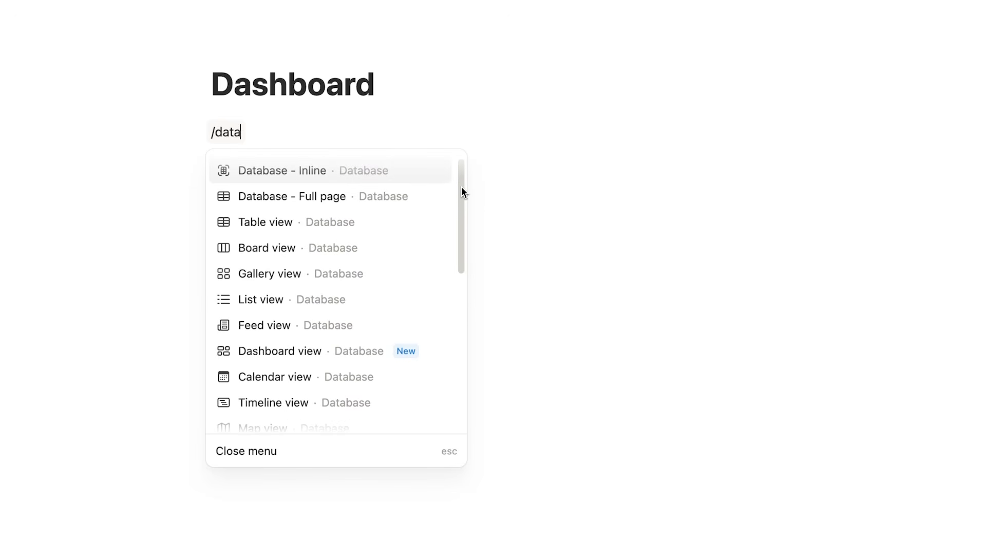
left_click(412, 224)
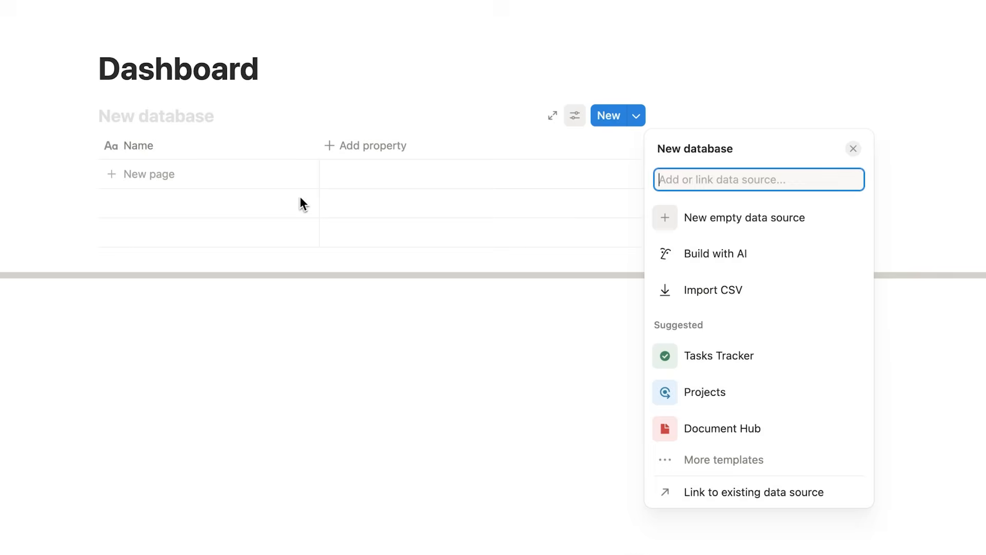
left_click(760, 228)
left_click(136, 123)
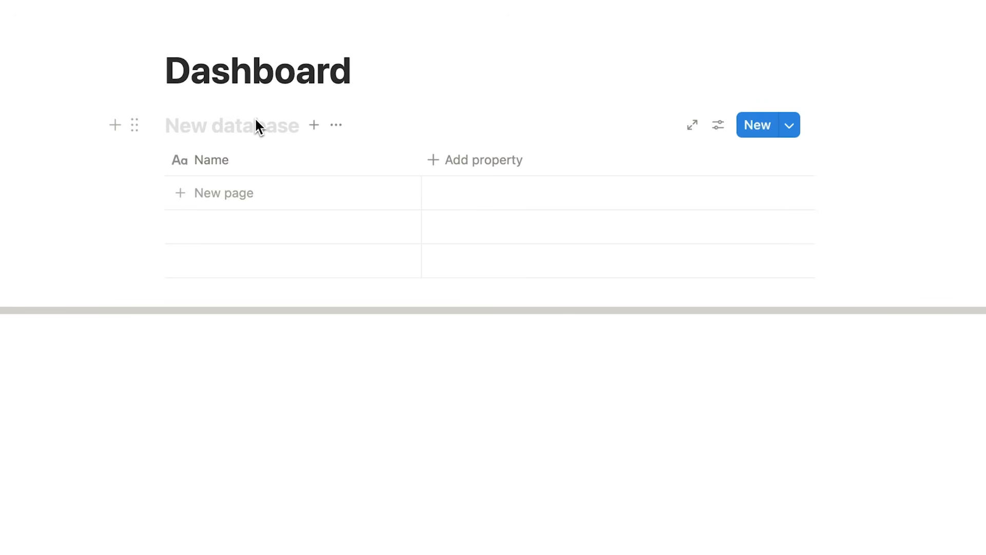
type("Task Manager")
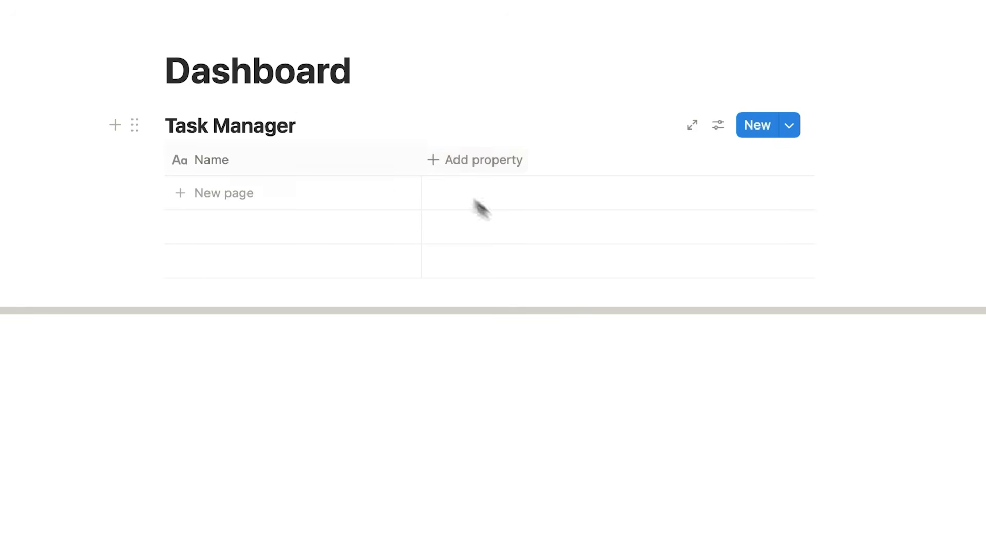
- Add a Checkbox property to the Task Manager table and clear its name
left_click(469, 172)
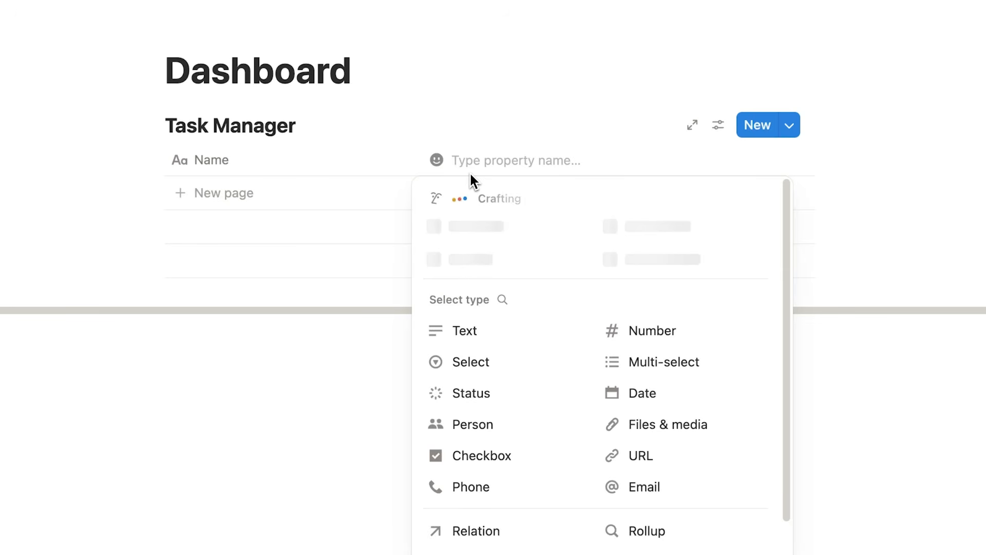
scroll(729, 280, "down", 3)
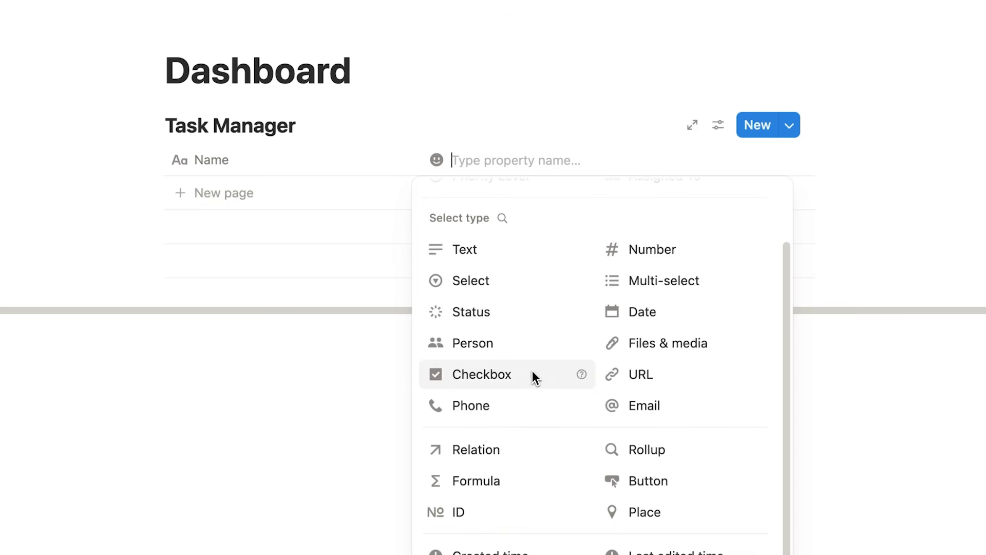
left_click(533, 374)
left_click(504, 158)
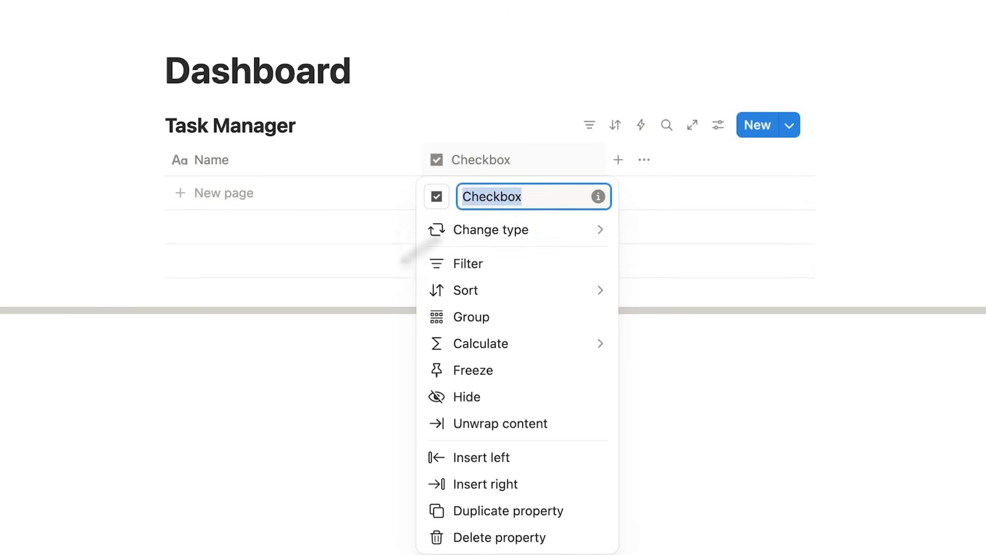
key("BackSpace")
left_click(298, 333)
- Place the checkbox column, narrowed to icon width, before the Name column and add a Date property
left_click_drag(604, 163, 207, 168)
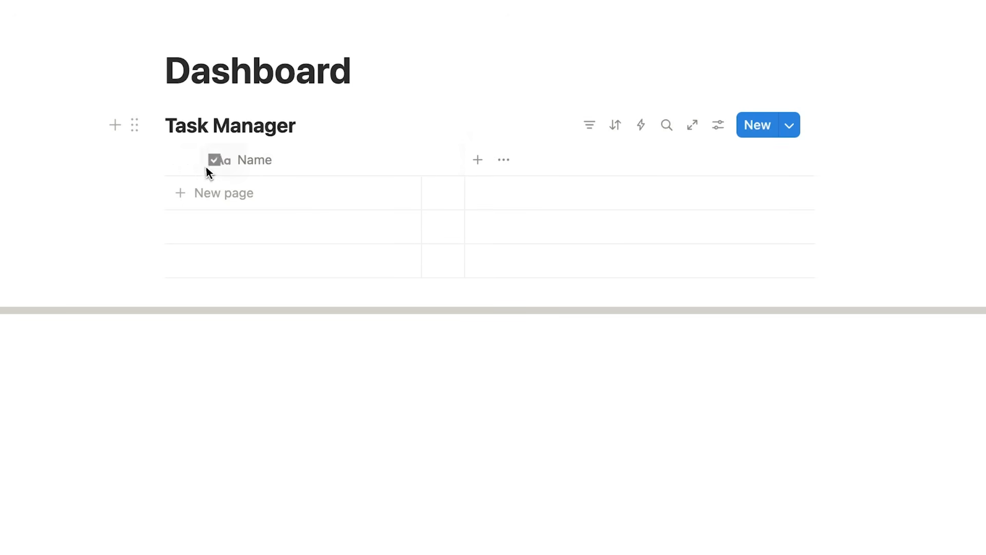
left_click_drag(141, 242, 125, 275)
left_click(485, 160)
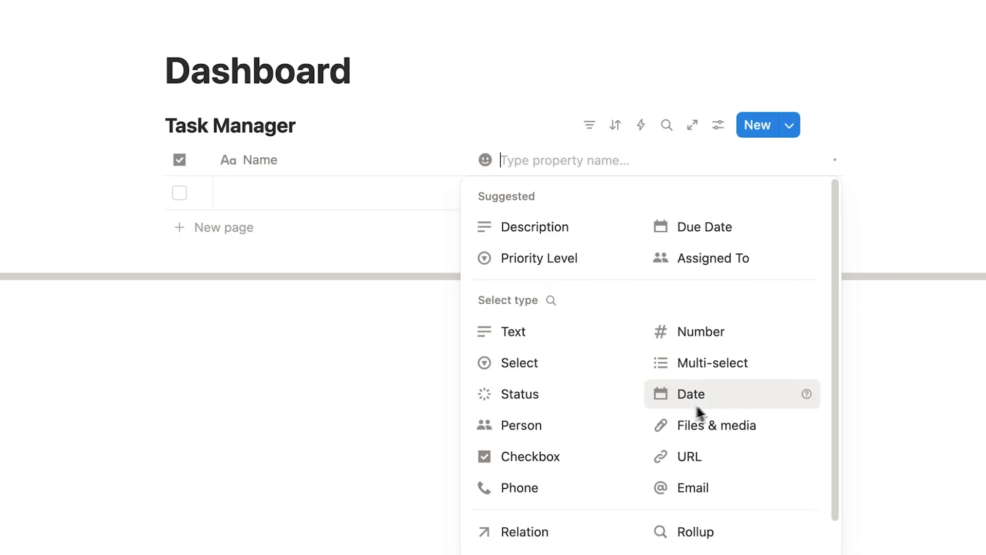
left_click(717, 400)
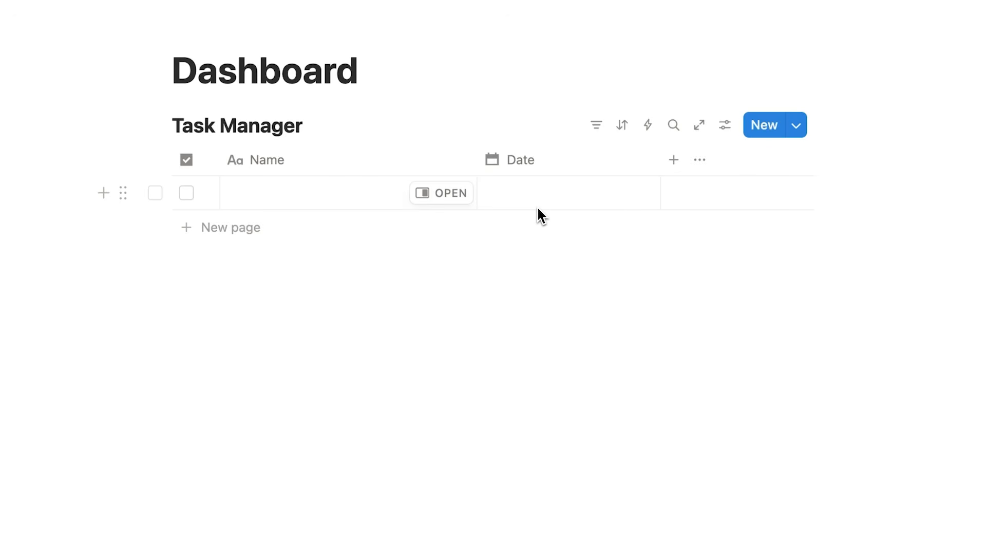
- Name the table's first entry "Task 1" and set its date to March 31, 2026
left_click(357, 196)
type("Task 1")
key("Return")
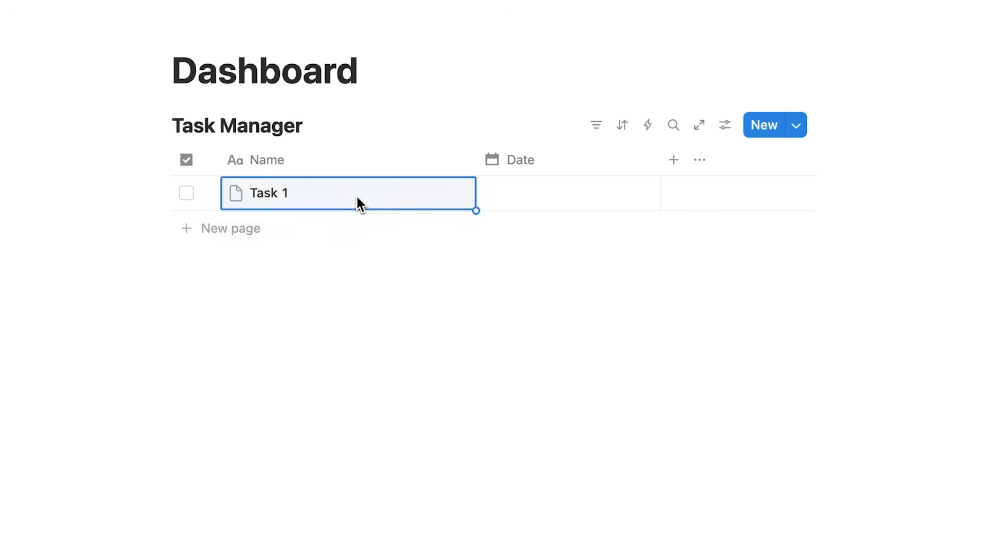
left_click(555, 198)
left_click(561, 440)
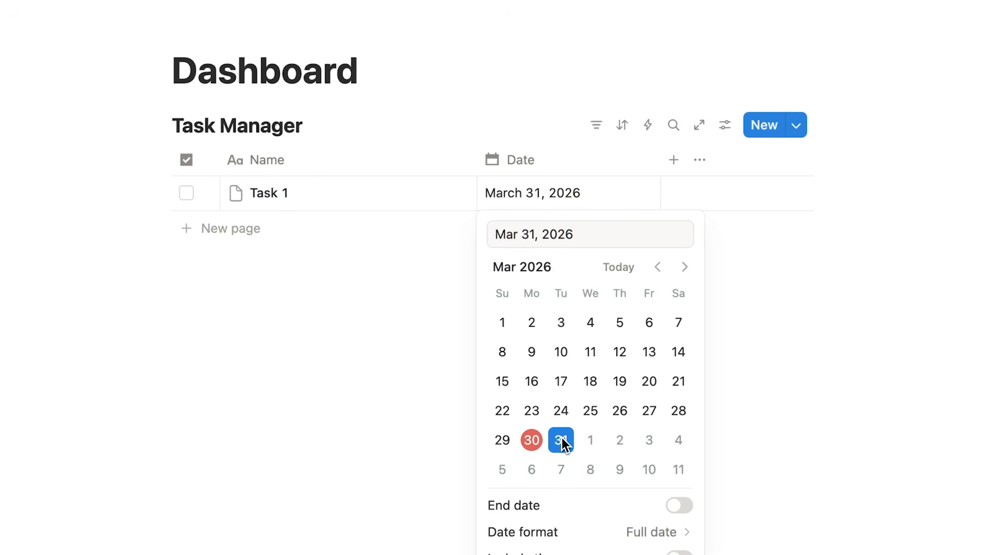
left_click(393, 365)
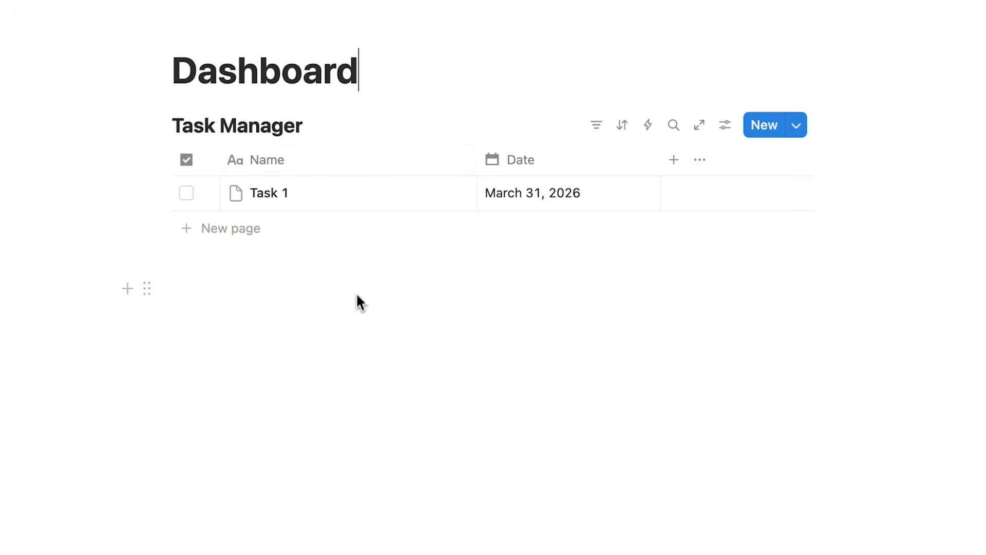
- Add a second entry named "Task 2" to the table with the date March 31, 2026
left_click(244, 235)
type("Task 2")
key("Return")
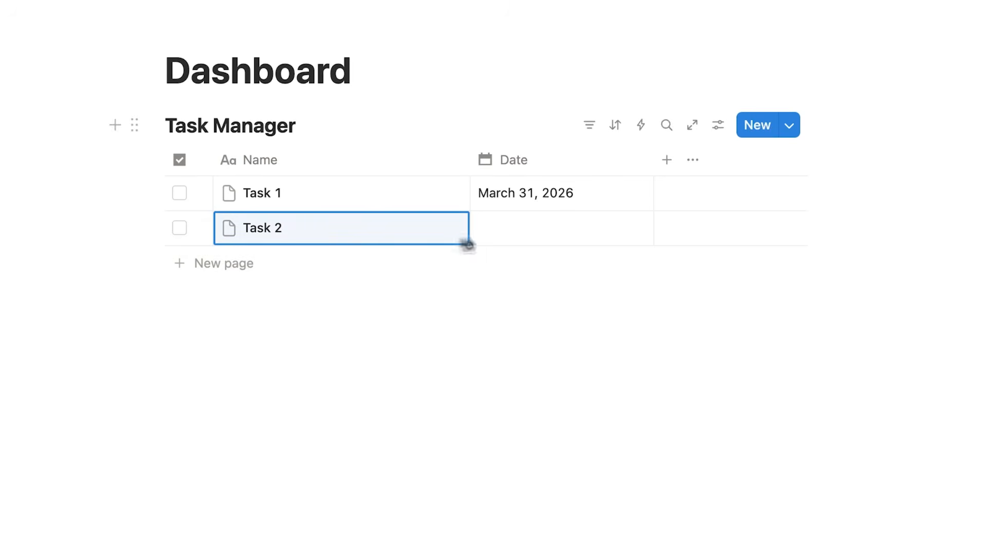
left_click(531, 230)
left_click(554, 474)
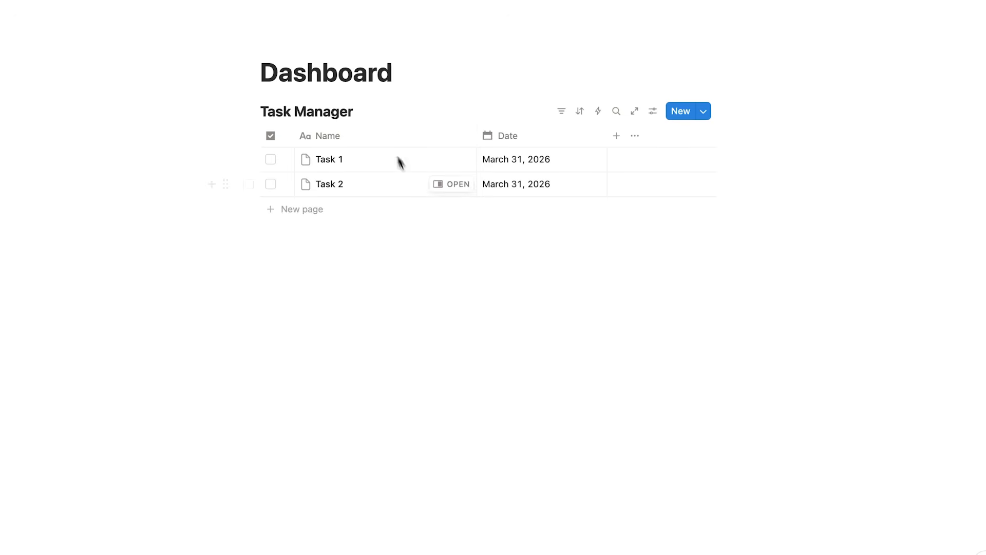
- Insert a Calendar view database directly below the Dashboard title, leaving an empty line above the Task Manager table
key("Return")
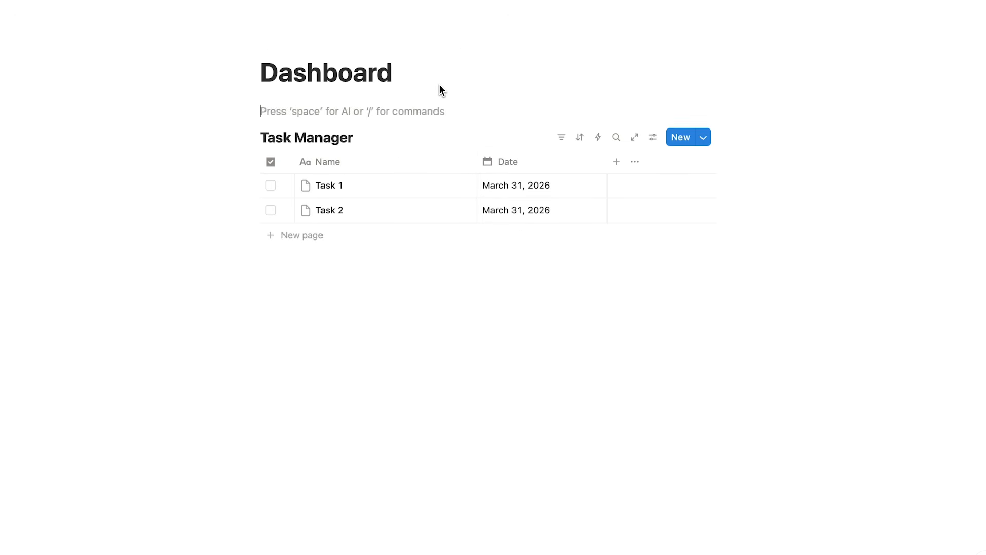
key("Return")
key("Up")
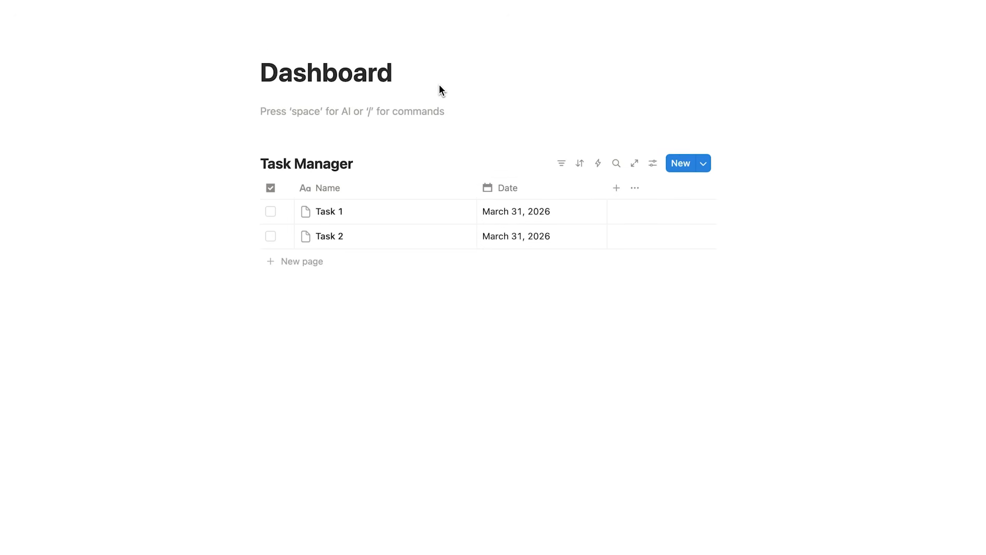
type("/calendar")
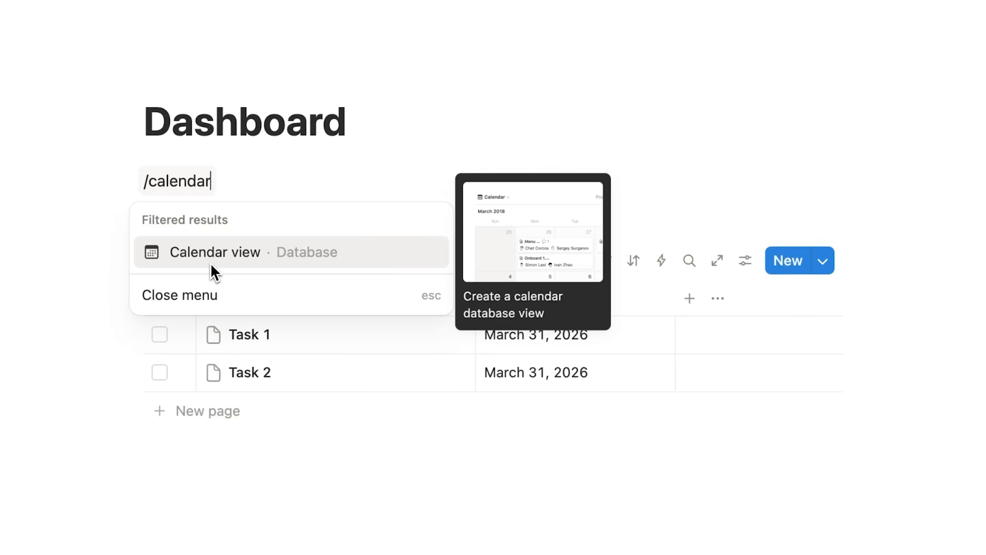
left_click(211, 262)
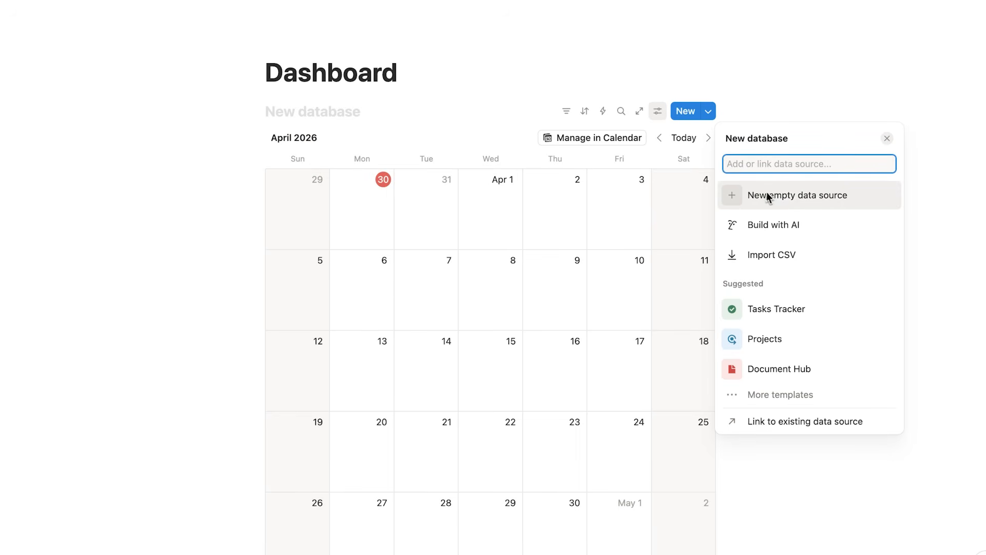
- Link the calendar to the existing Task Manager data source located in Tutorials / Dashboard
type("Task Manager")
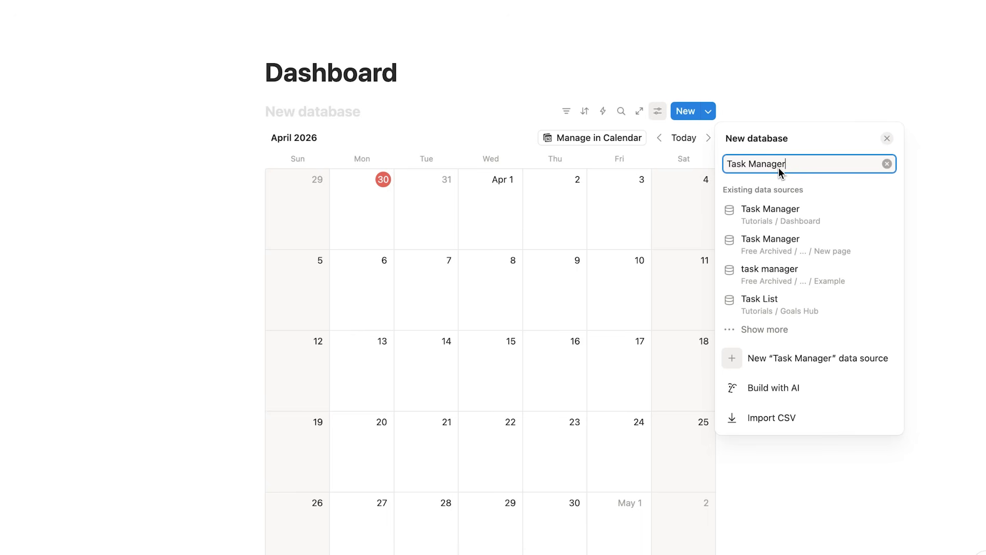
left_click(833, 217)
left_click(808, 163)
- Compare the tasks shown on the calendar with the entries and dates in the Task Manager table
scroll(436, 267, "down", 5)
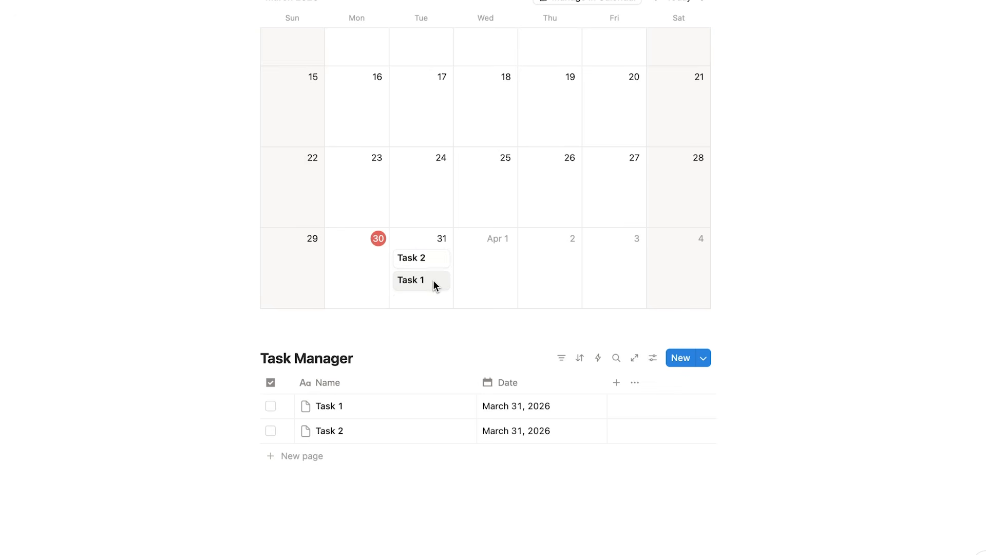
scroll(434, 266, "down", 1)
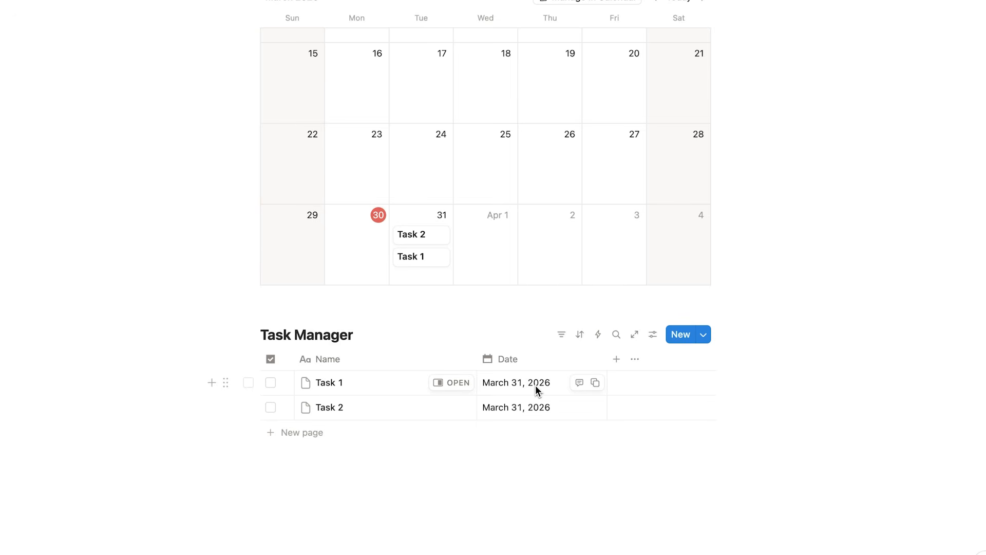
scroll(535, 384, "up", 10)
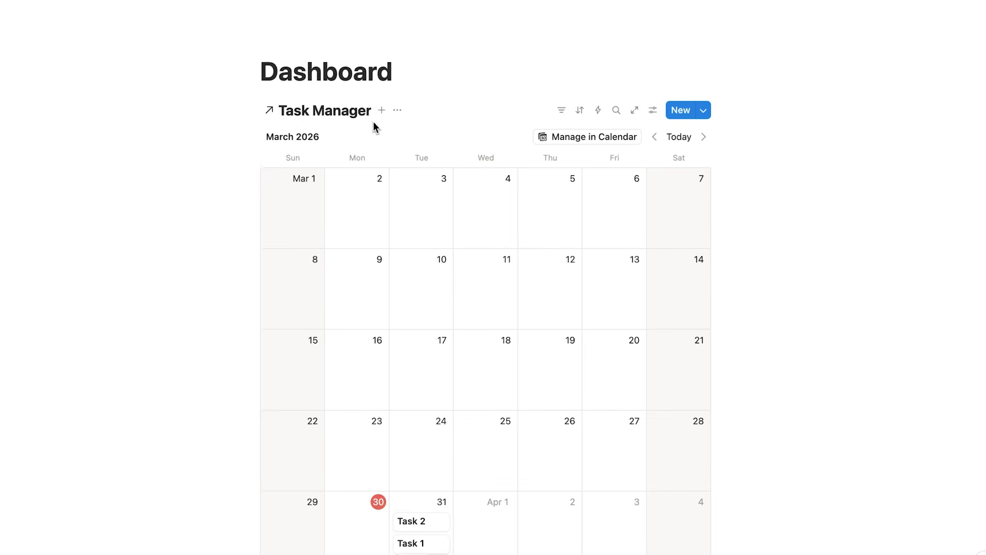
scroll(359, 149, "down", 10)
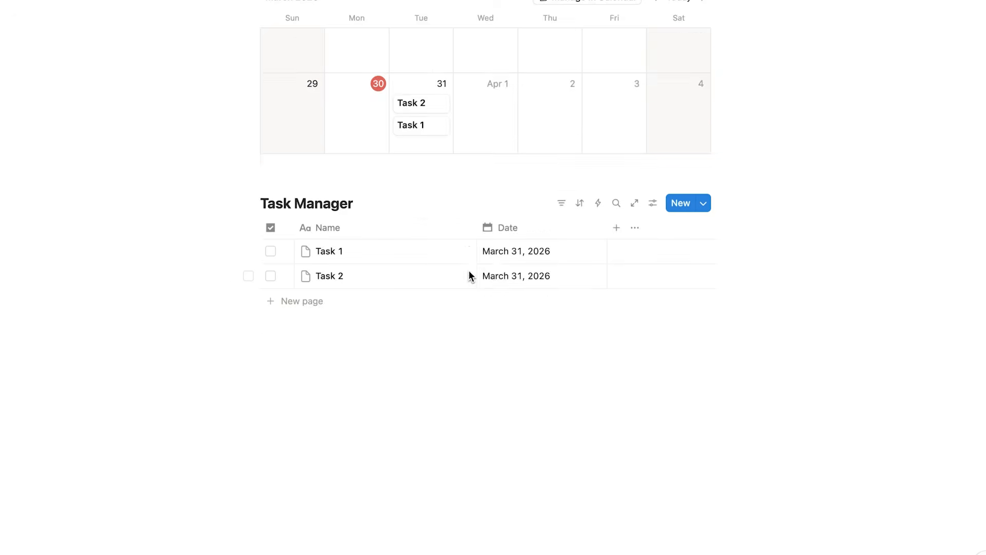
scroll(469, 272, "up", 10)
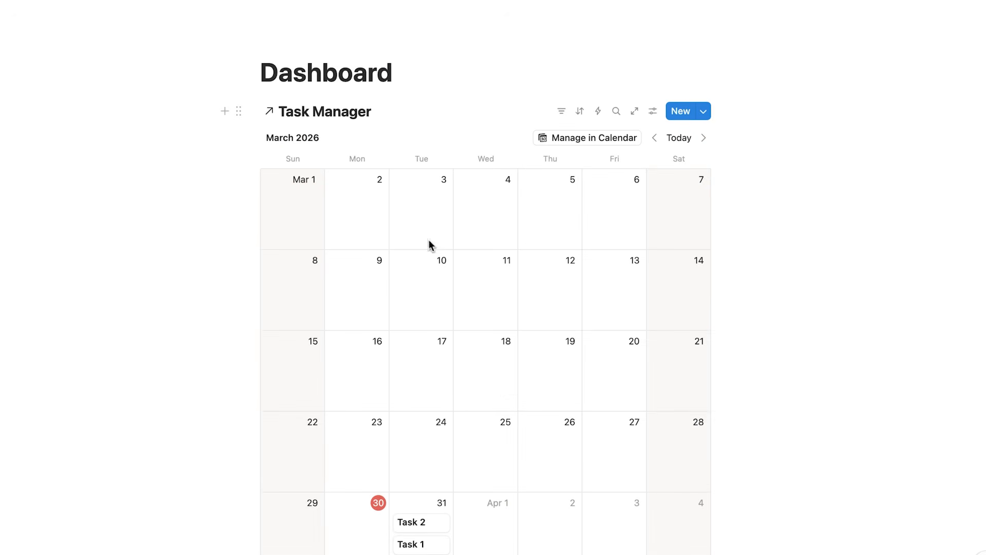
scroll(411, 216, "down", 2)
scroll(502, 204, "up", 2)
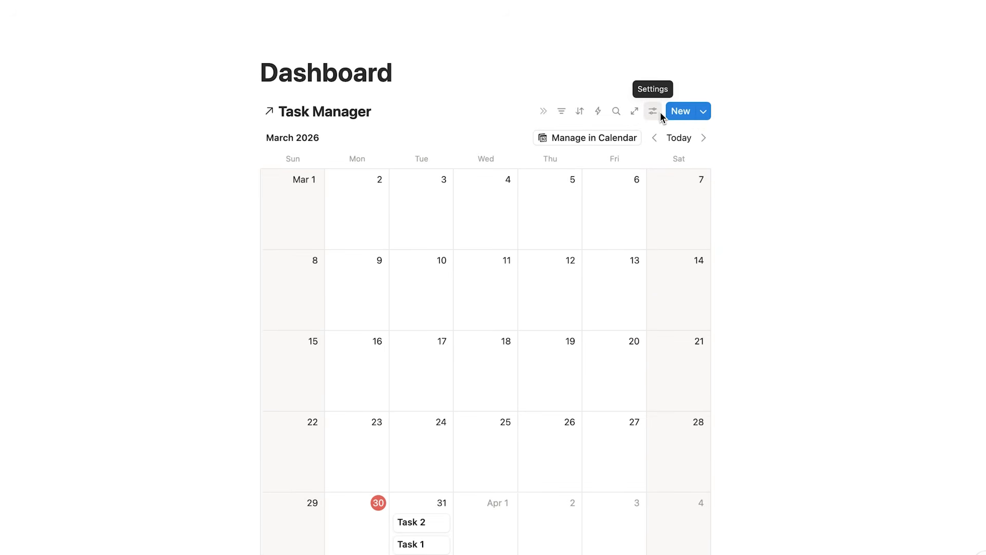
- Change the calendar's layout so that it is shown as Week
left_click(661, 112)
left_click(746, 187)
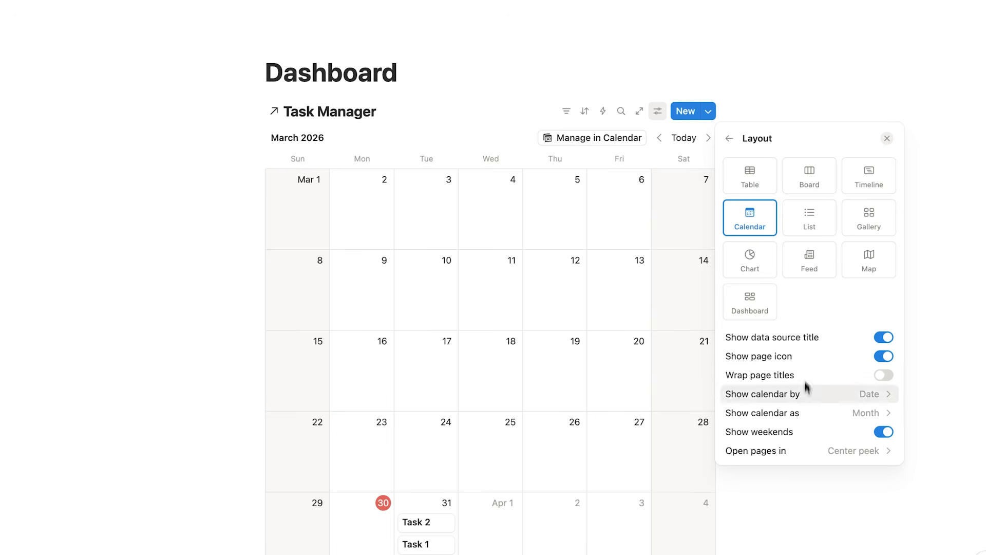
left_click(805, 413)
left_click(768, 451)
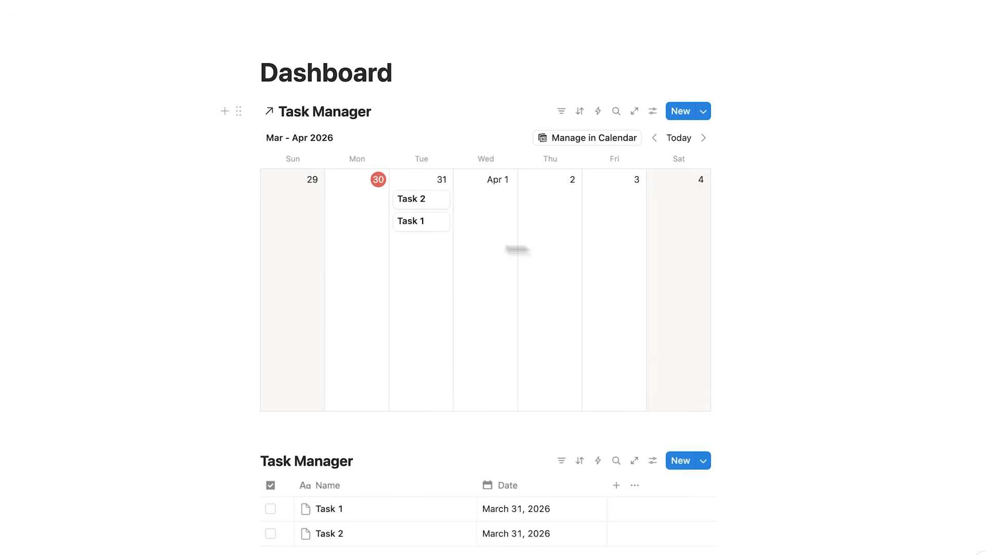
scroll(314, 286, "down", 2)
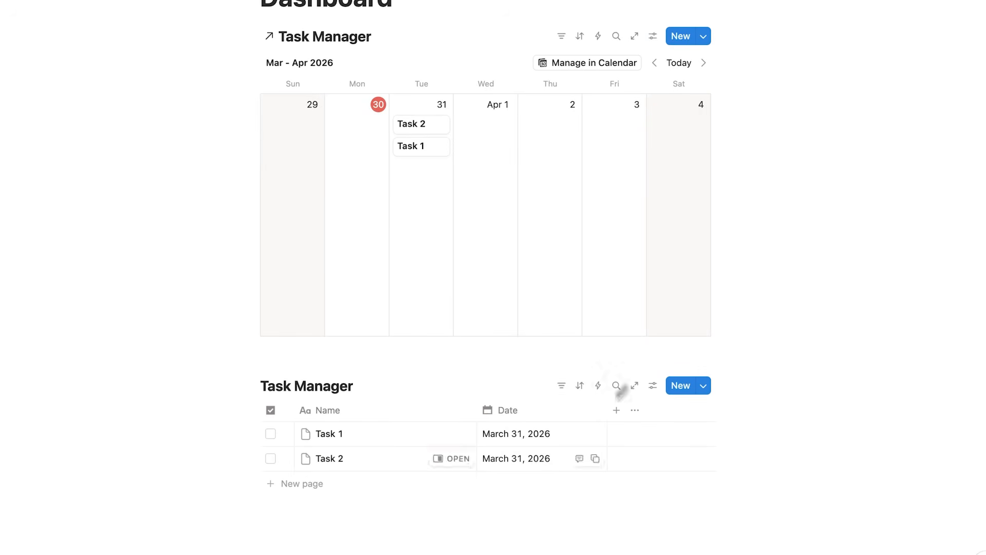
- Mark Task 1 as done in the Task Manager table and check its entry on the calendar
scroll(490, 323, "up", 1)
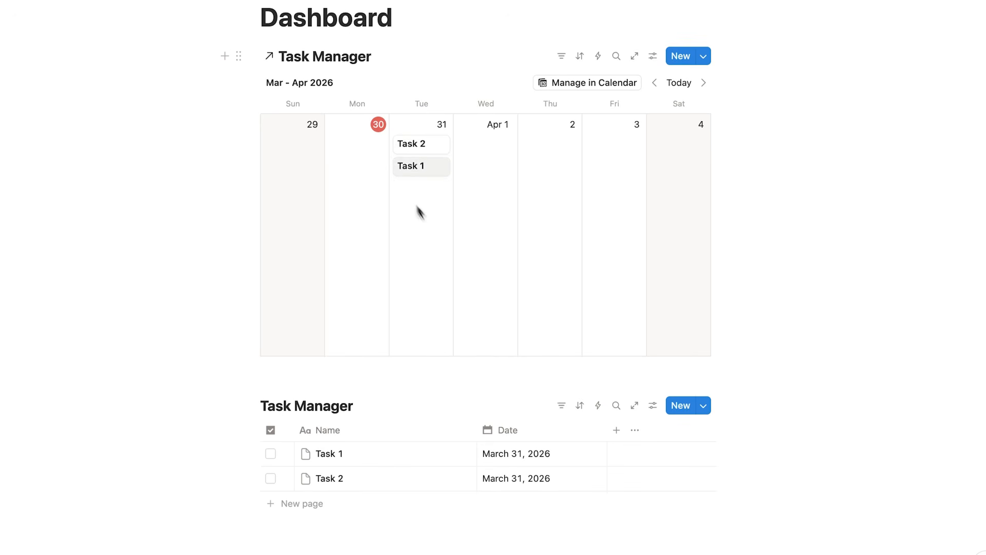
scroll(417, 169, "down", 3)
left_click(271, 332)
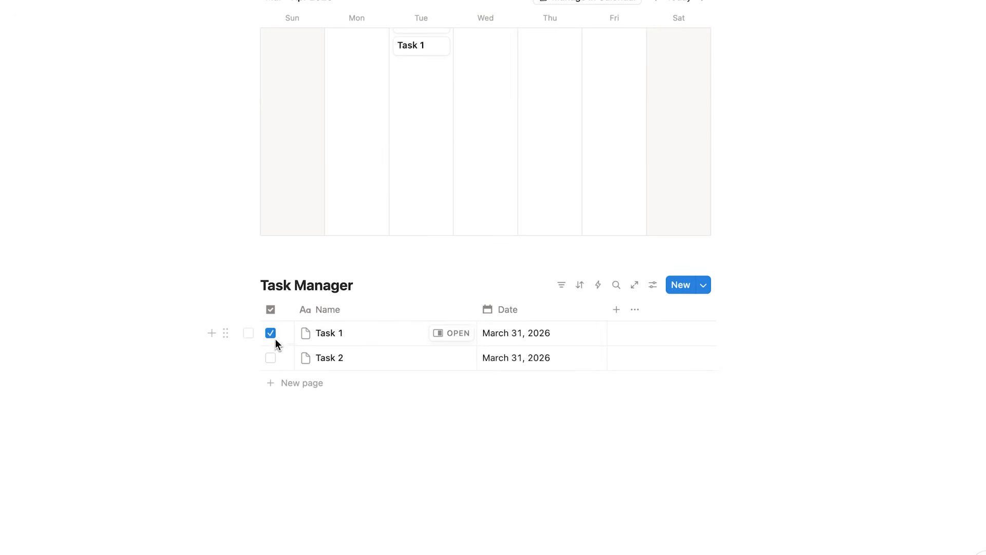
scroll(275, 341, "up", 3)
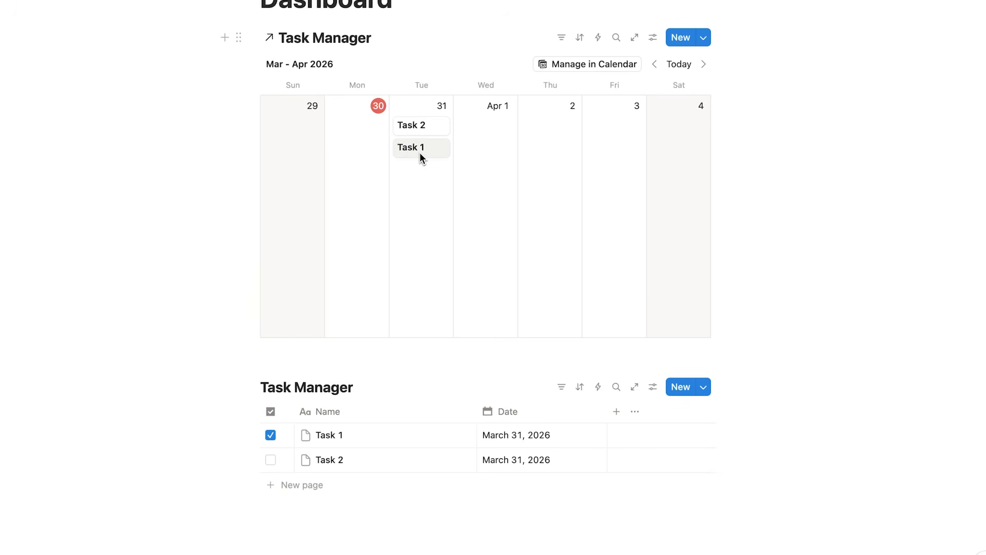
- Show the checkbox property on the task cards in the weekly calendar view
scroll(420, 157, "up", 1)
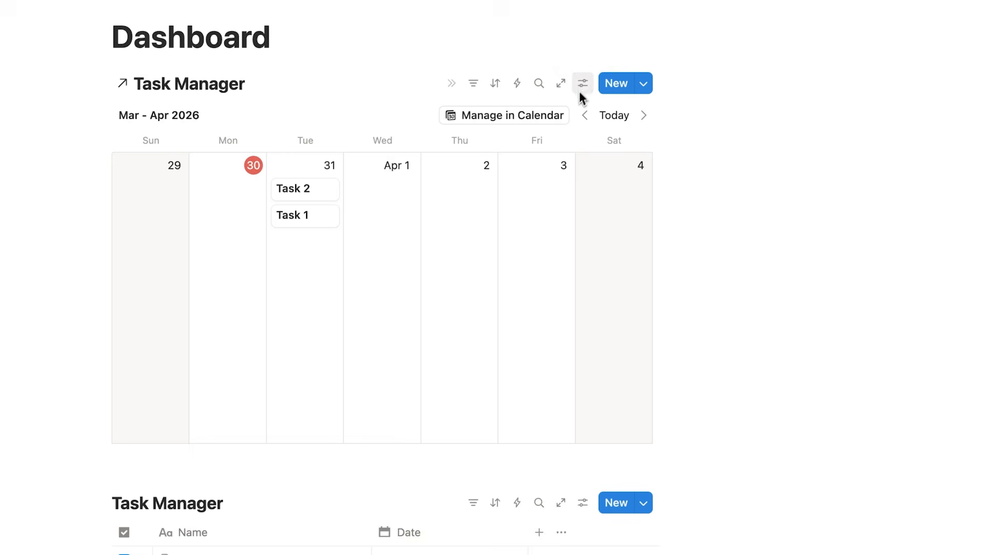
left_click(583, 83)
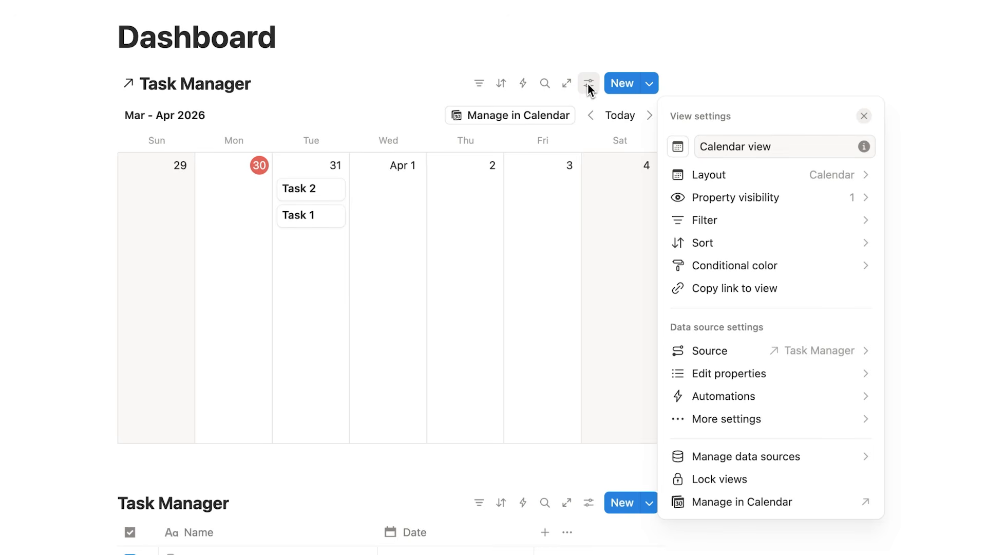
left_click(784, 202)
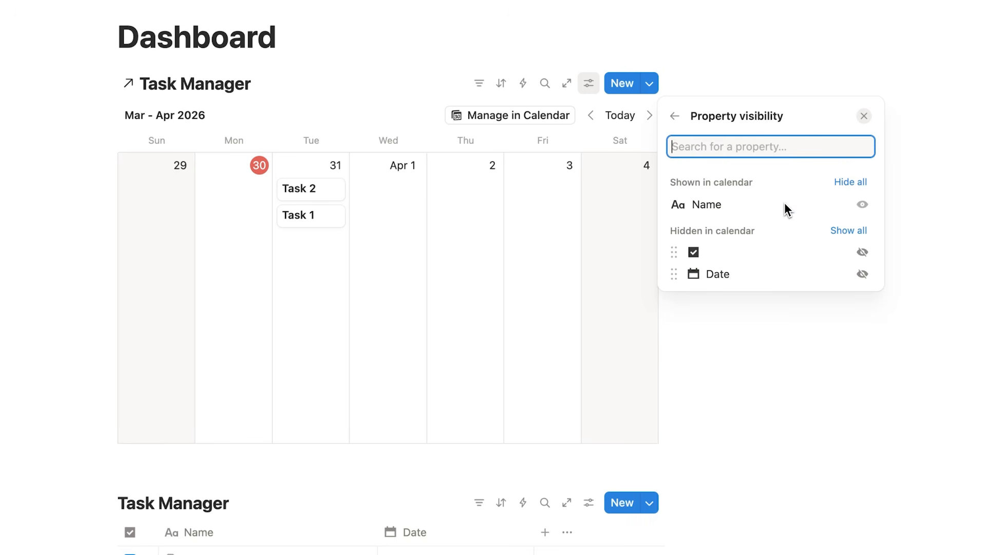
left_click(863, 252)
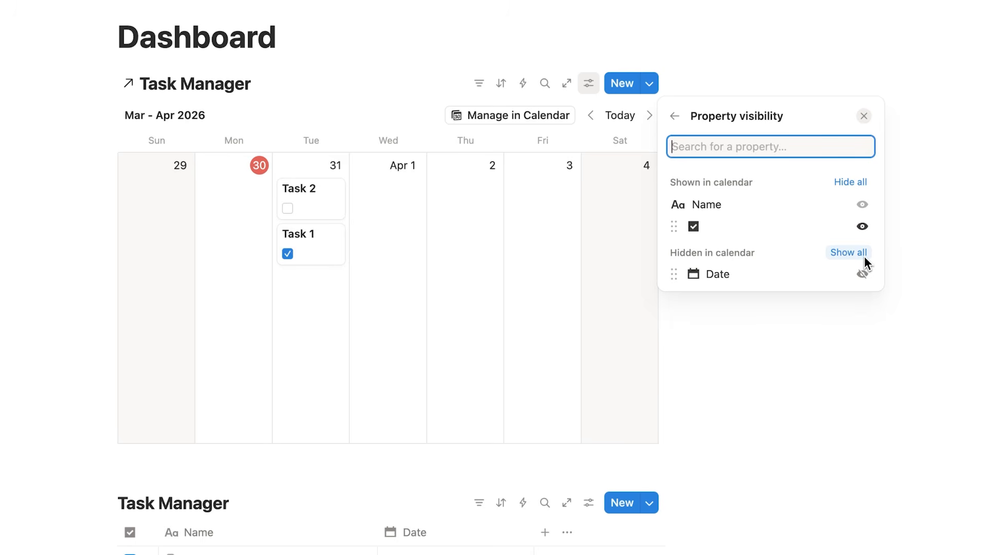
left_click(539, 280)
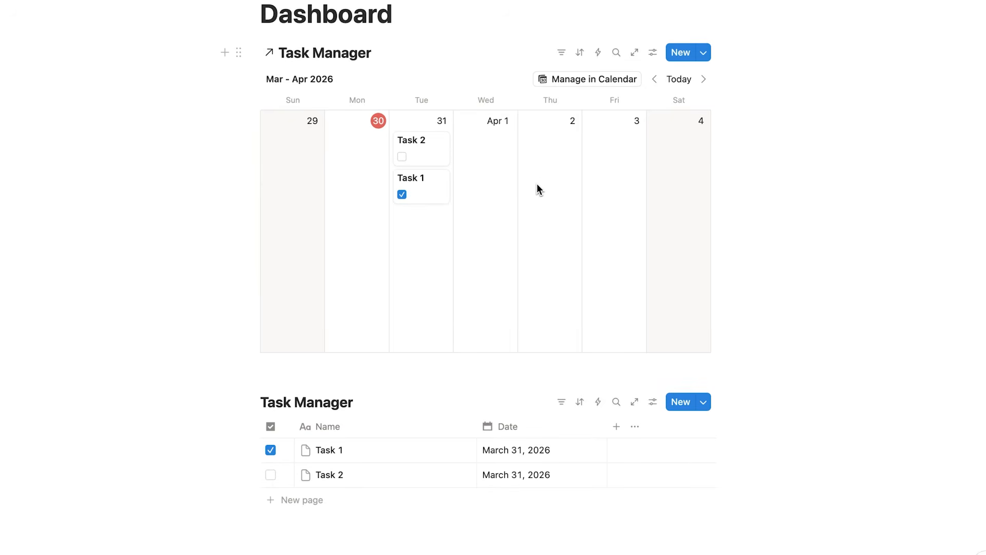
- Add a new entry named Task 3, dated March 31, 2026, to the Task Manager table
scroll(537, 189, "down", 5)
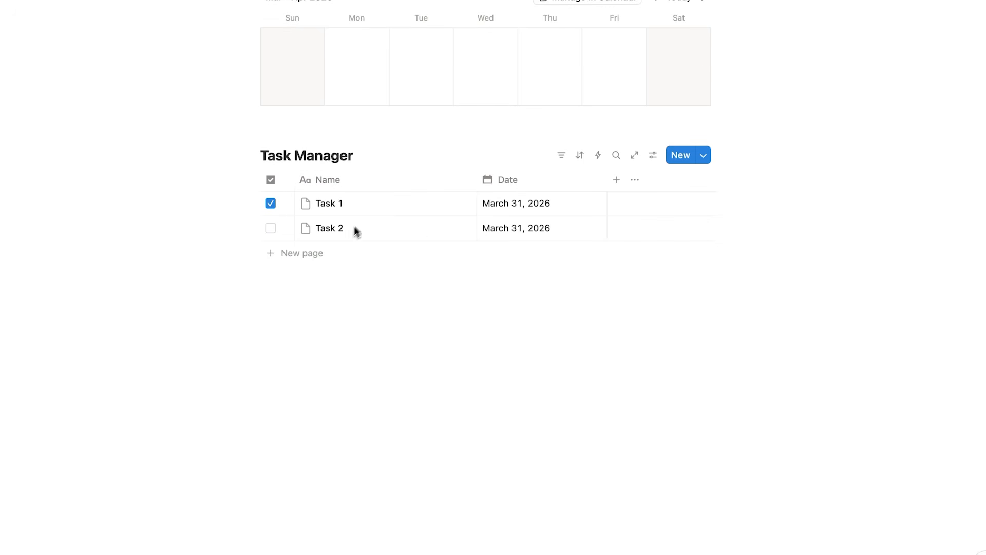
left_click(304, 253)
type("T")
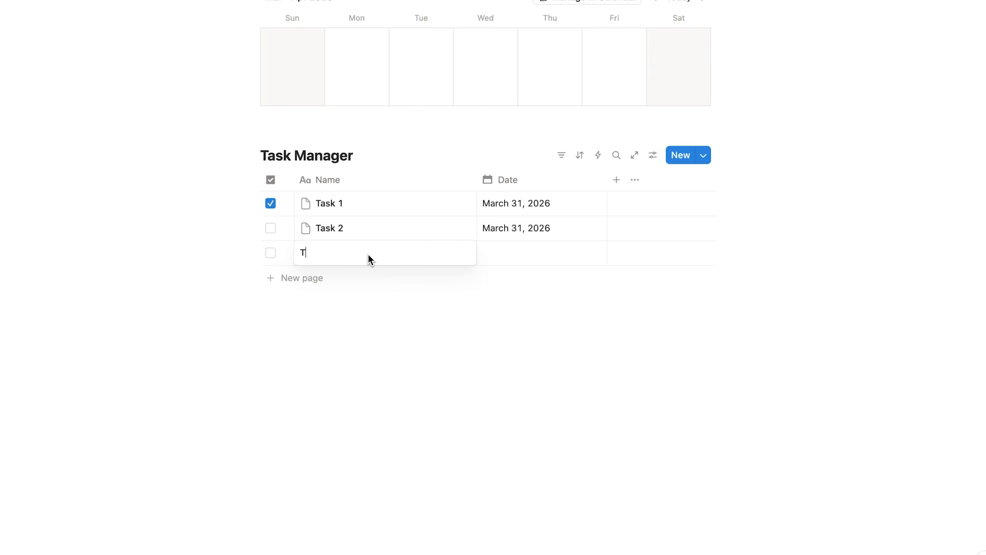
type("ask 3")
key("Return")
left_click(507, 255)
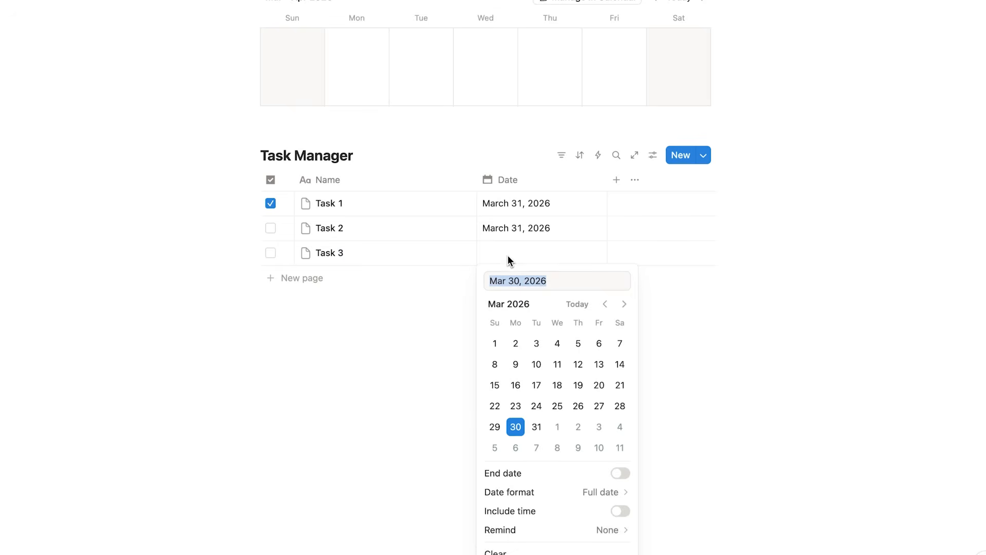
left_click(536, 426)
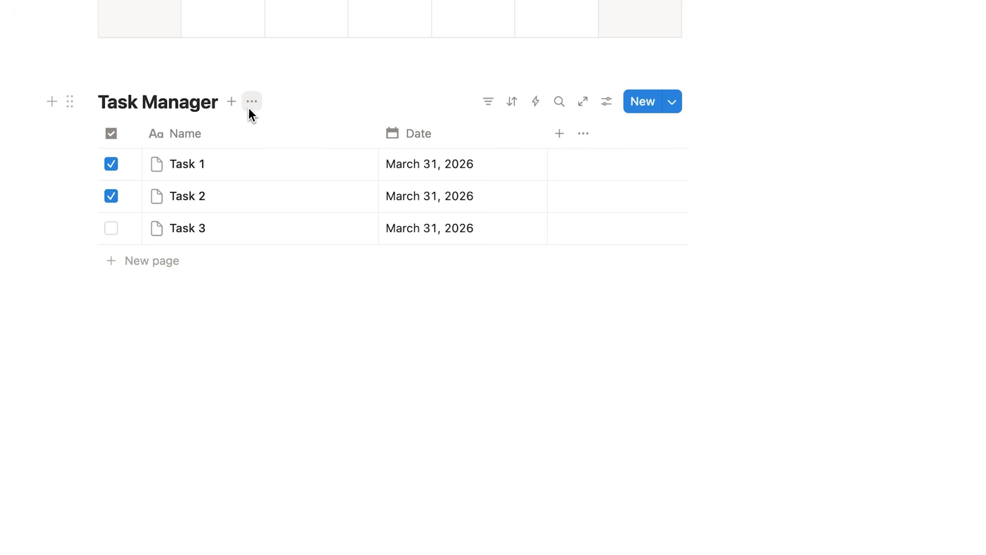
- Duplicate the Task Manager's table view as a view named ALL and rename the original view DO
left_click(344, 148)
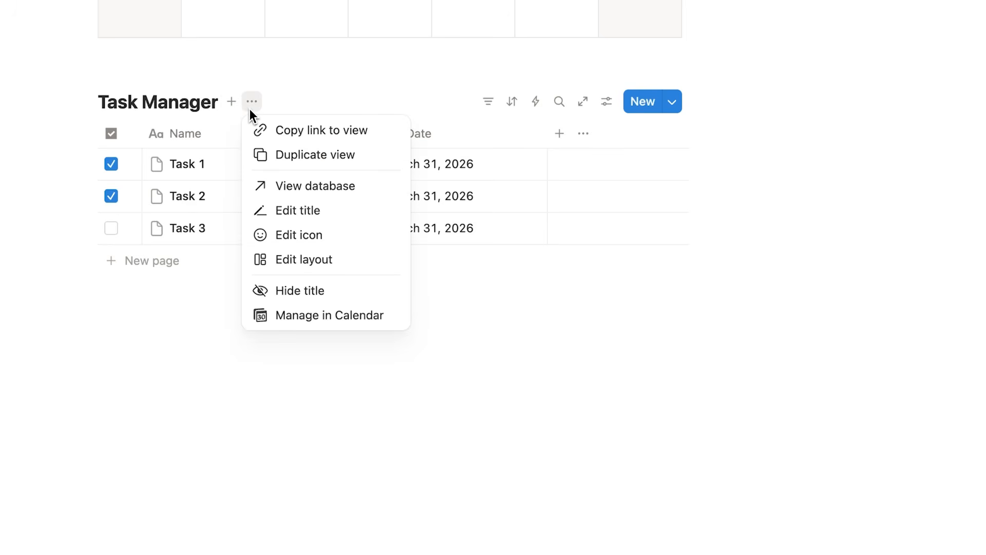
left_click(367, 161)
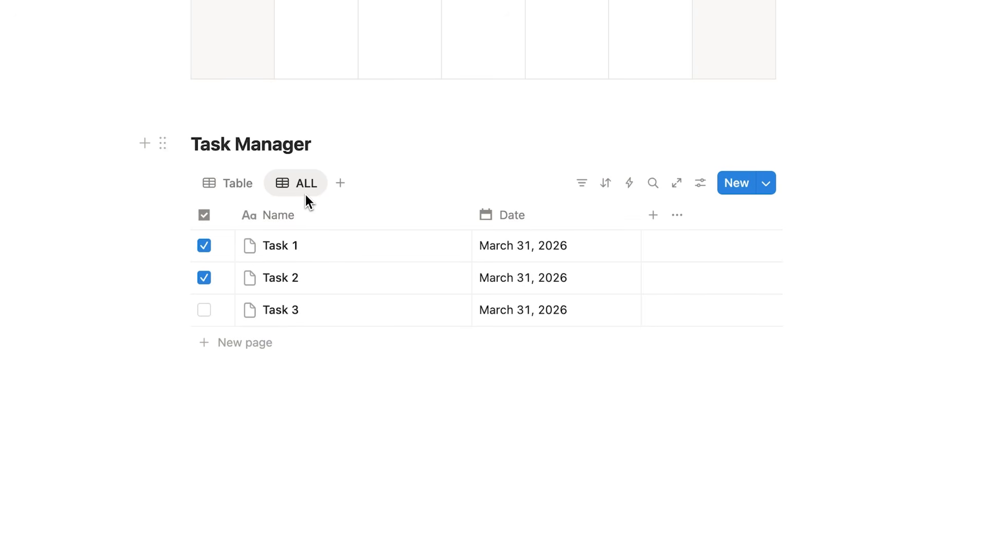
left_click(230, 194)
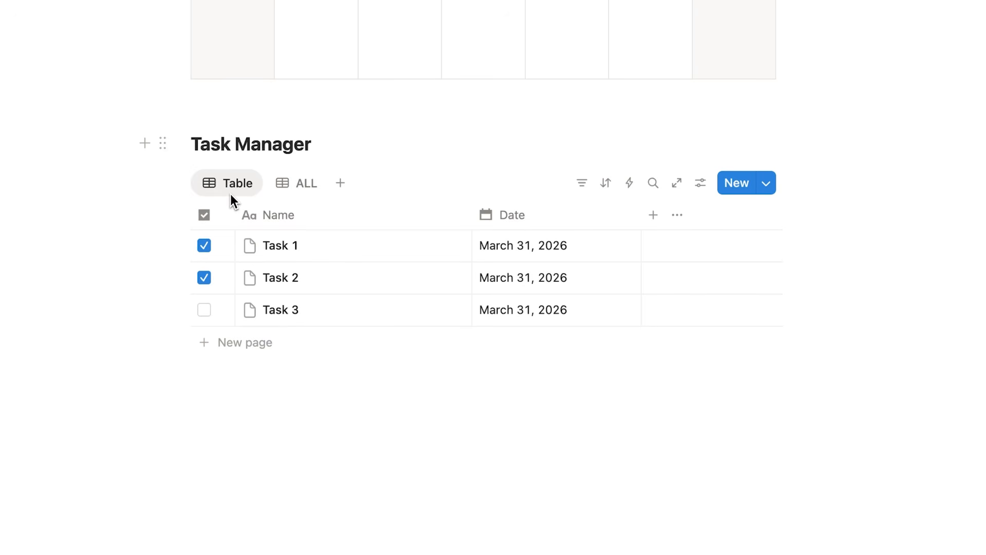
left_click(230, 193)
left_click(143, 170)
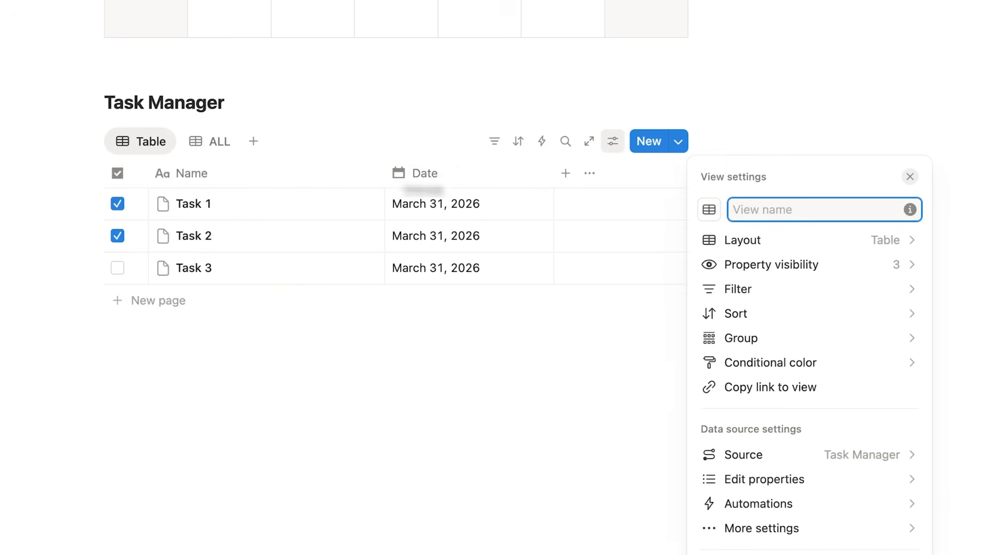
type("DO")
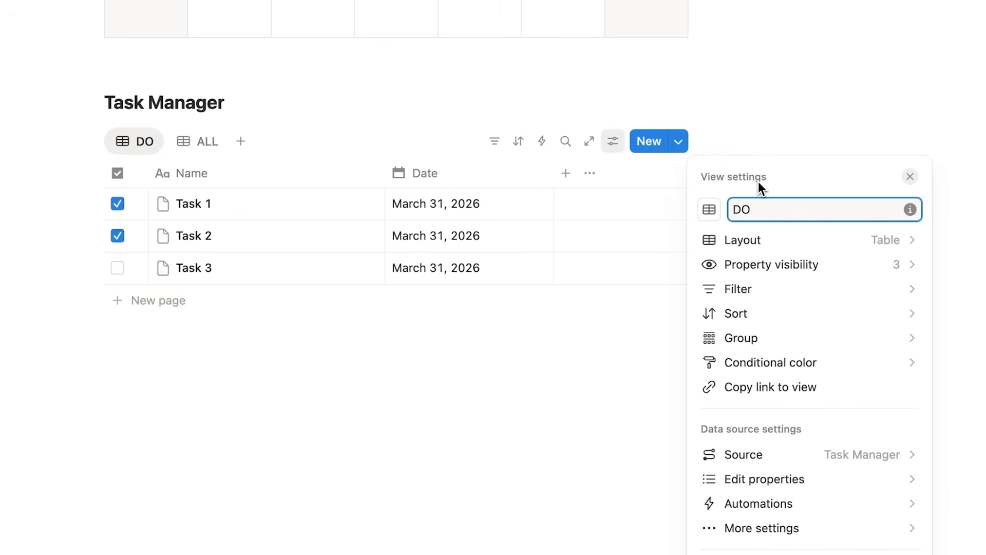
key("Return")
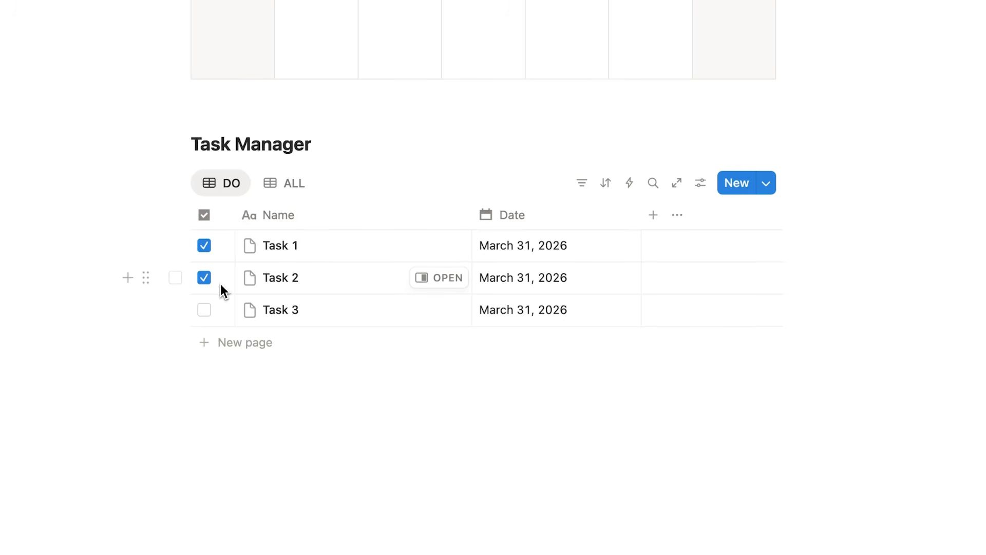
- Filter the DO view by the checkbox property so it only includes Unchecked tasks
left_click(577, 186)
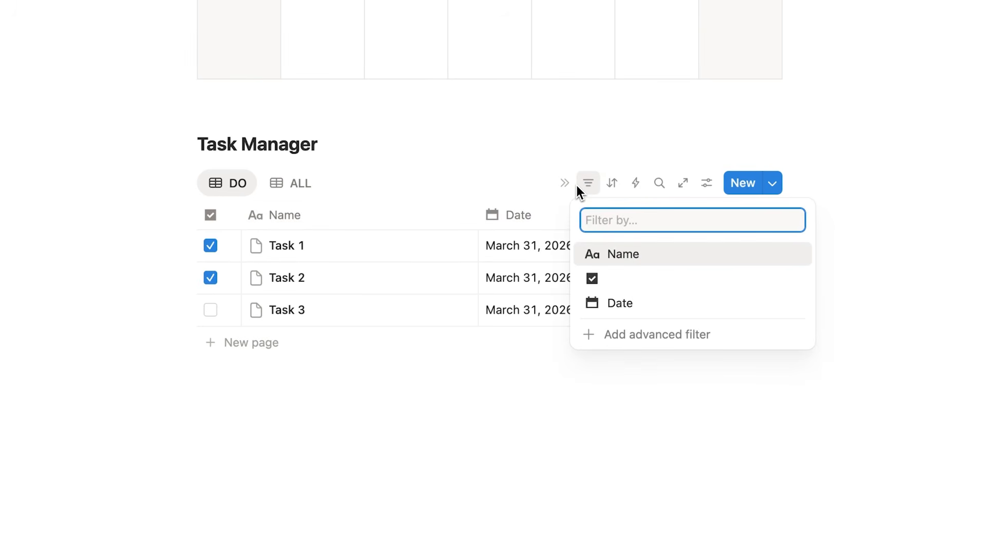
left_click(618, 278)
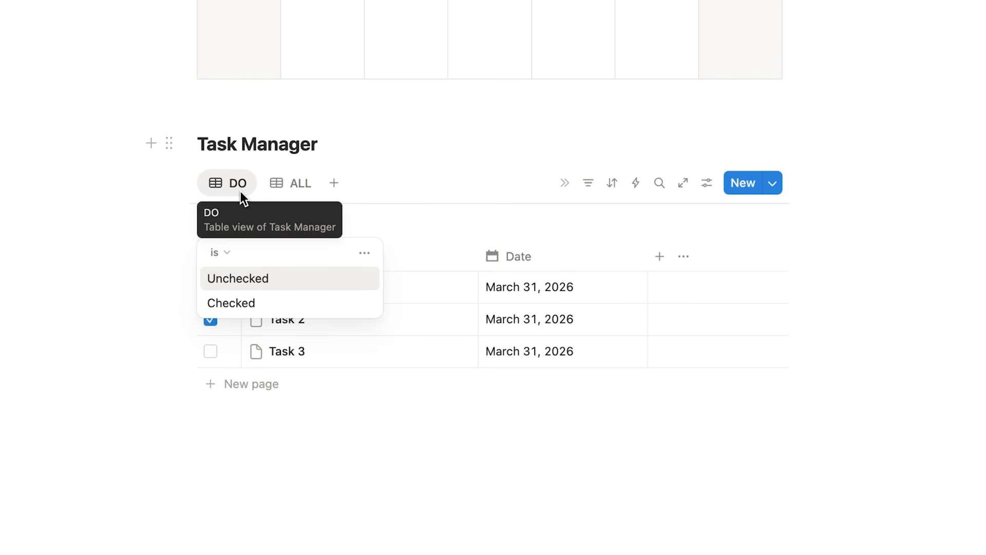
left_click(267, 278)
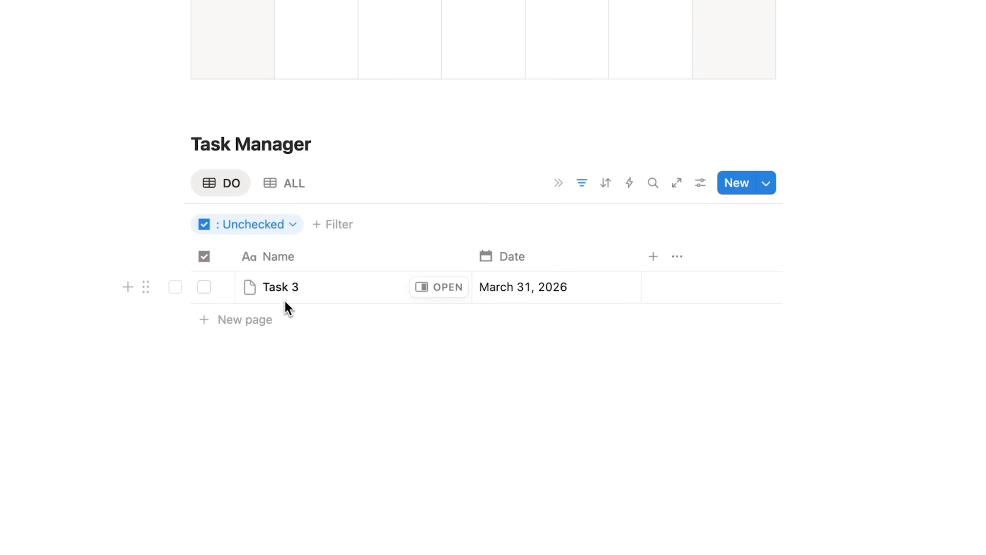
- Compare the tasks in the DO and ALL views with those on the calendar, and review the DO view's filter
left_click(273, 196)
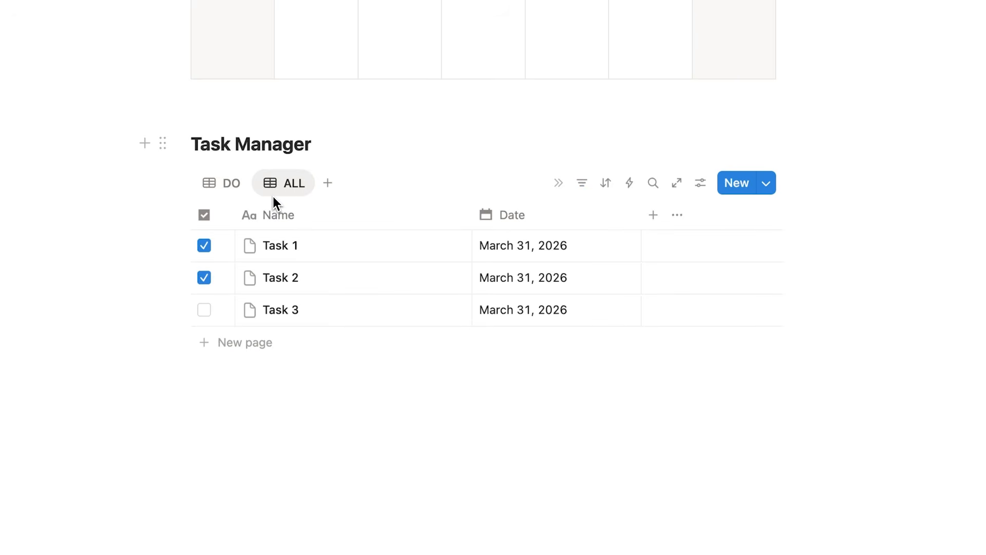
left_click(295, 197)
scroll(403, 282, "up", 5)
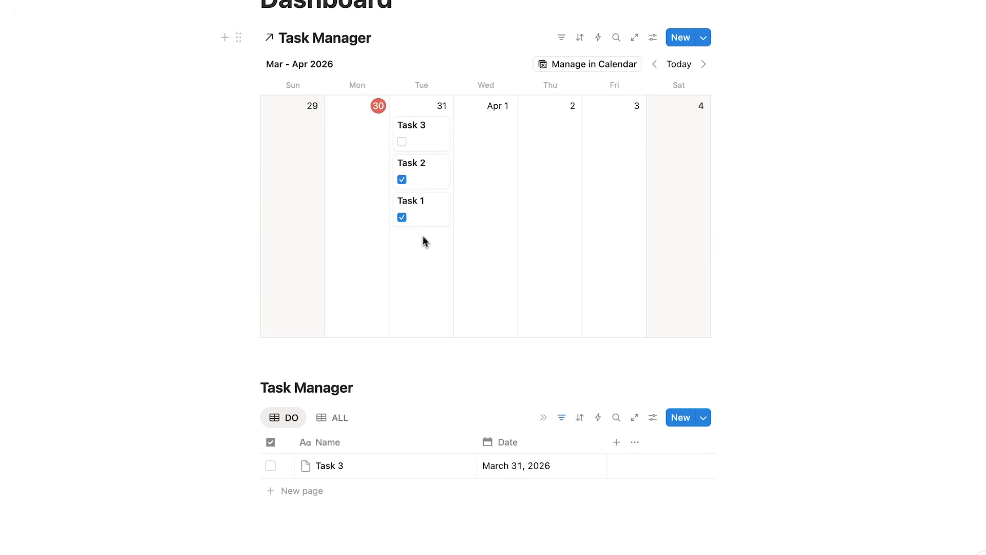
scroll(329, 405, "down", 3)
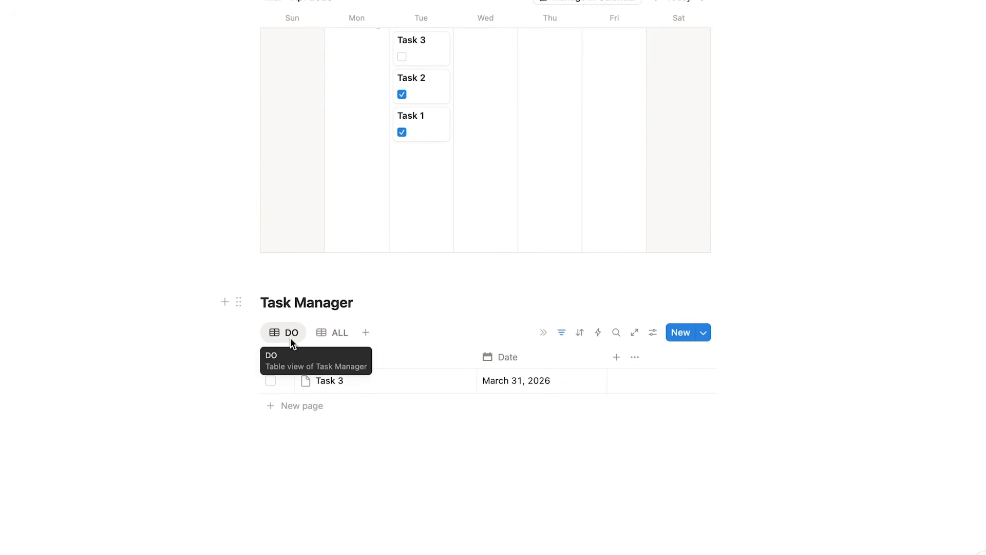
left_click(567, 336)
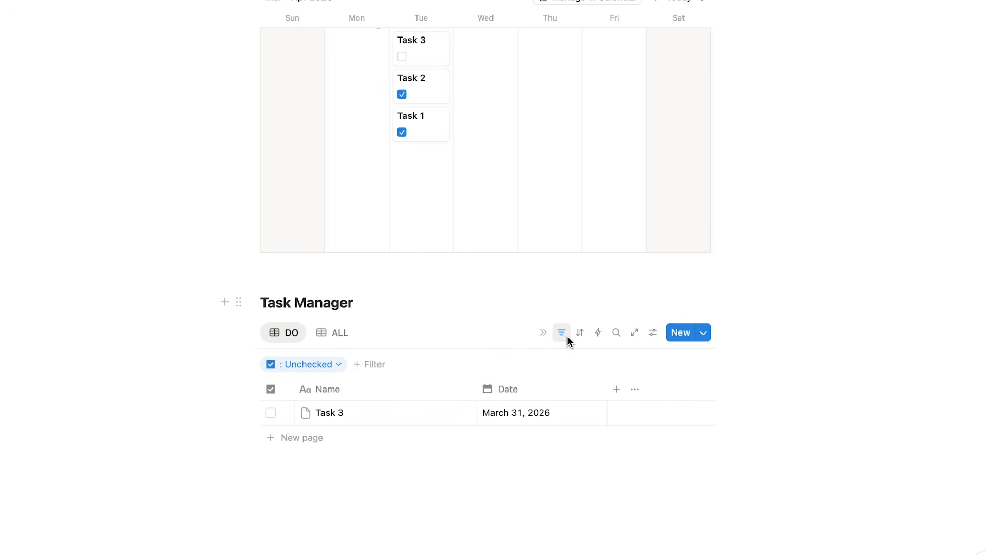
left_click(561, 332)
scroll(309, 231, "up", 3)
scroll(462, 257, "down", 5)
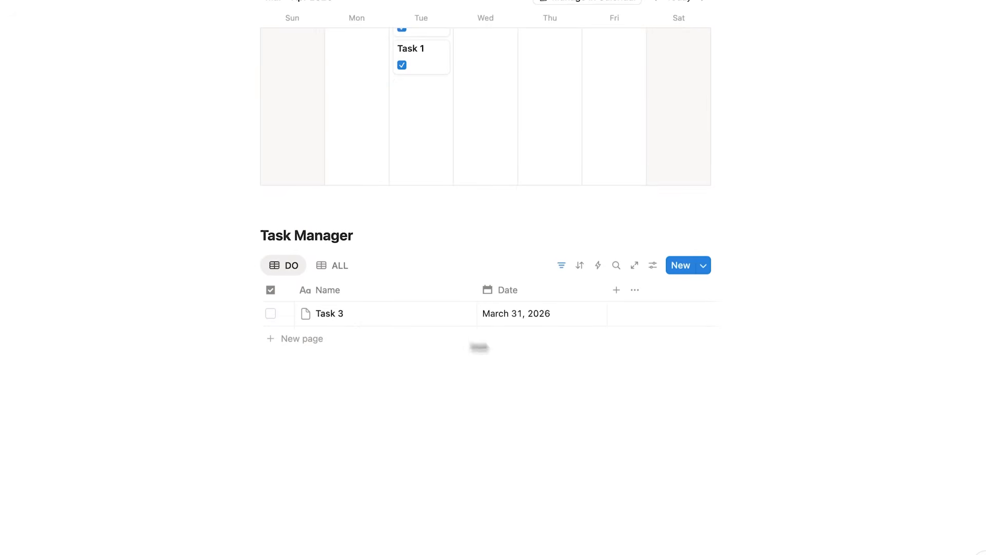
scroll(642, 248, "up", 8)
scroll(595, 314, "down", 1)
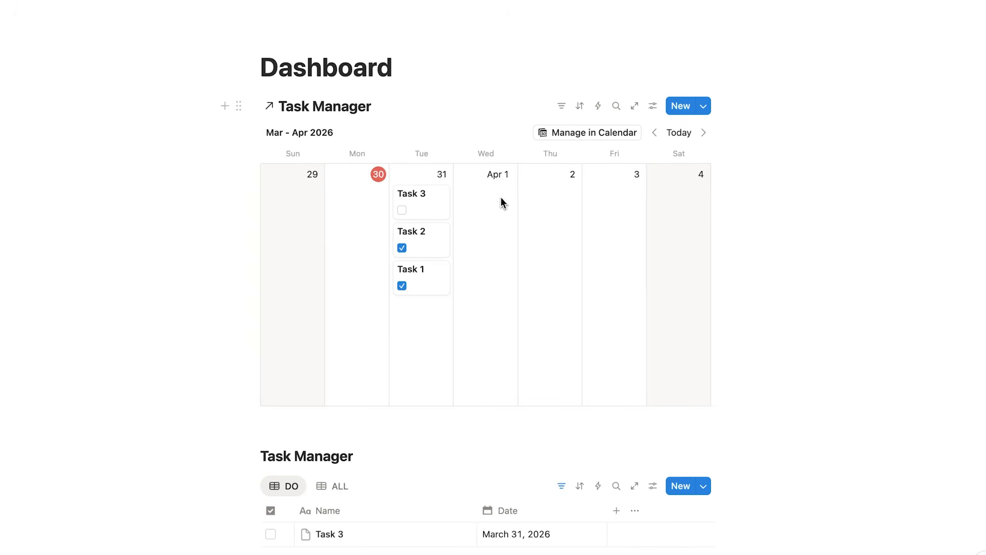
scroll(500, 201, "down", 4)
scroll(354, 344, "up", 4)
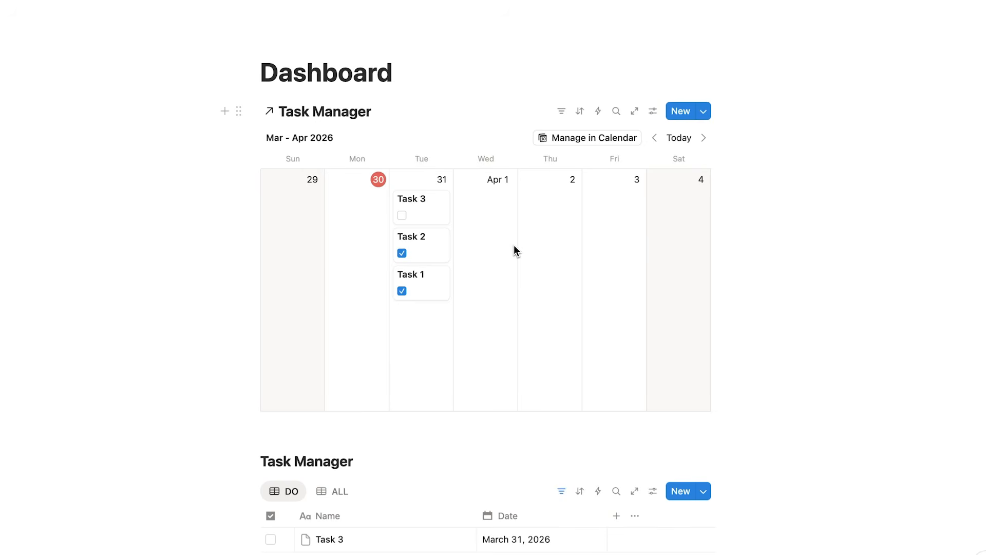
- Narrow the Name and Date columns in the Task Manager's DO view
scroll(514, 248, "down", 2)
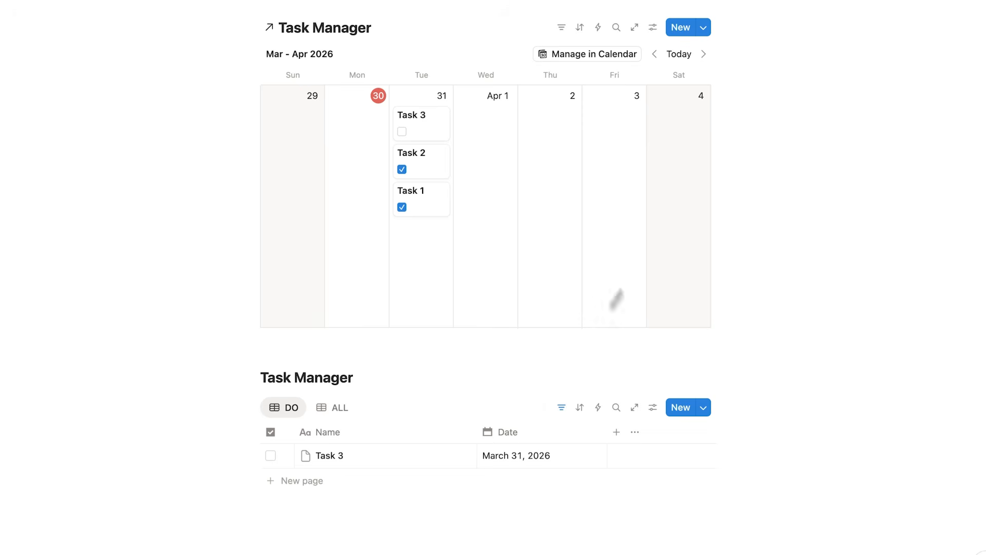
scroll(574, 171, "down", 3)
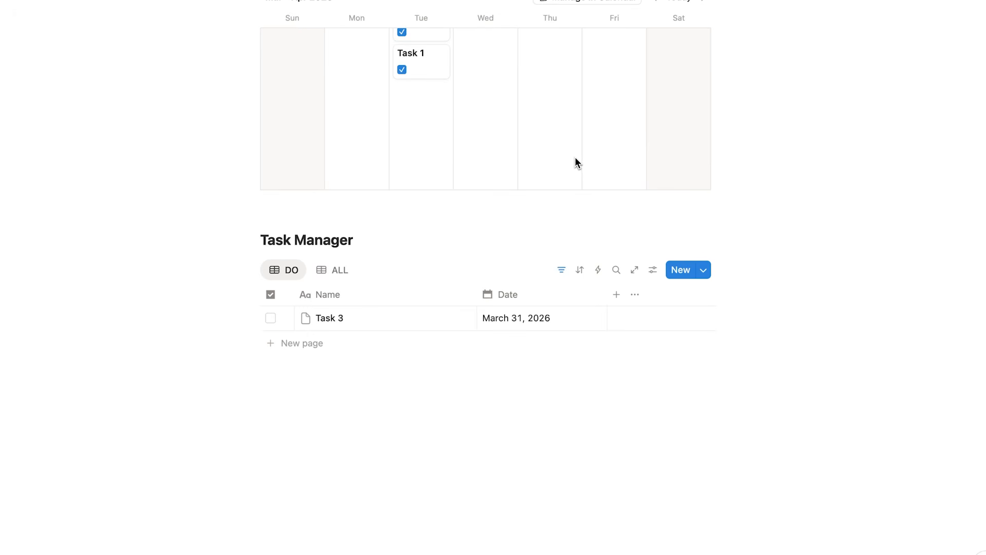
left_click_drag(476, 295, 437, 296)
left_click_drag(572, 296, 552, 299)
- Add a Select property named Project to the Task Manager database
left_click(562, 295)
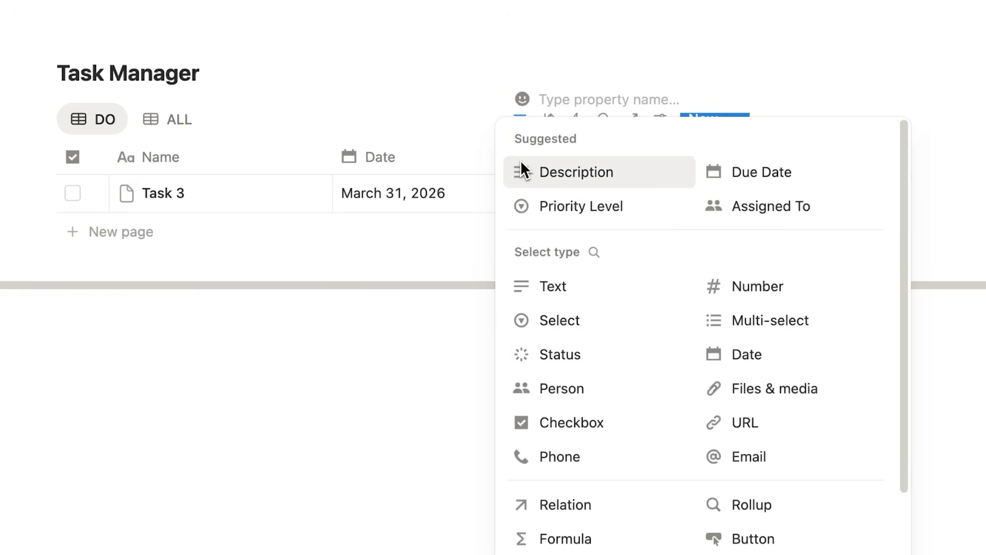
scroll(534, 159, "down", 3)
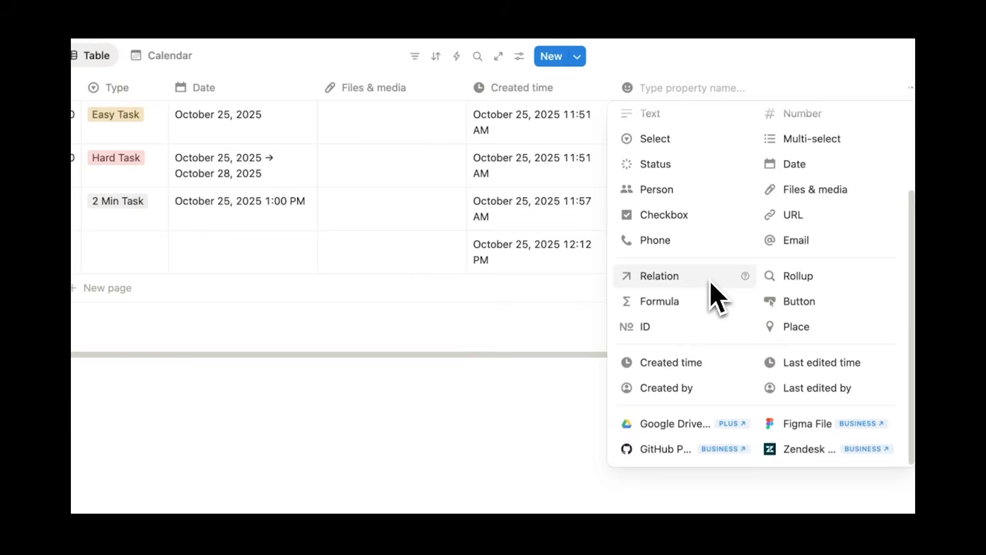
left_click(609, 364)
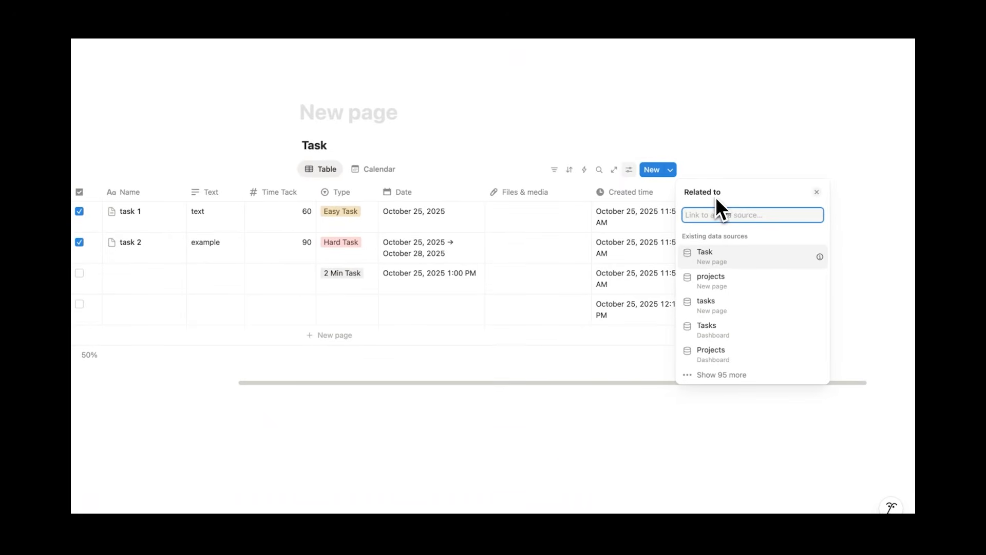
left_click(569, 433)
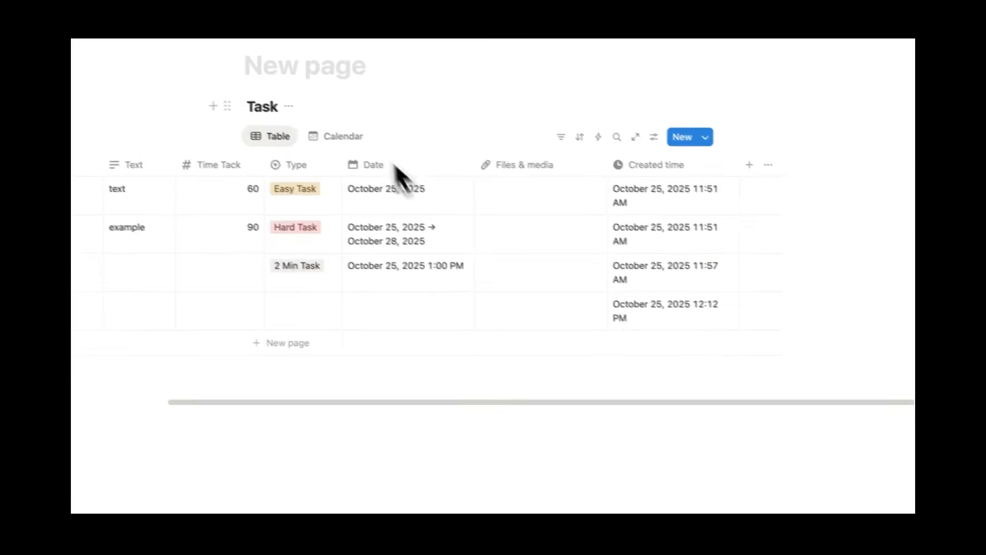
scroll(572, 304, "left", 5)
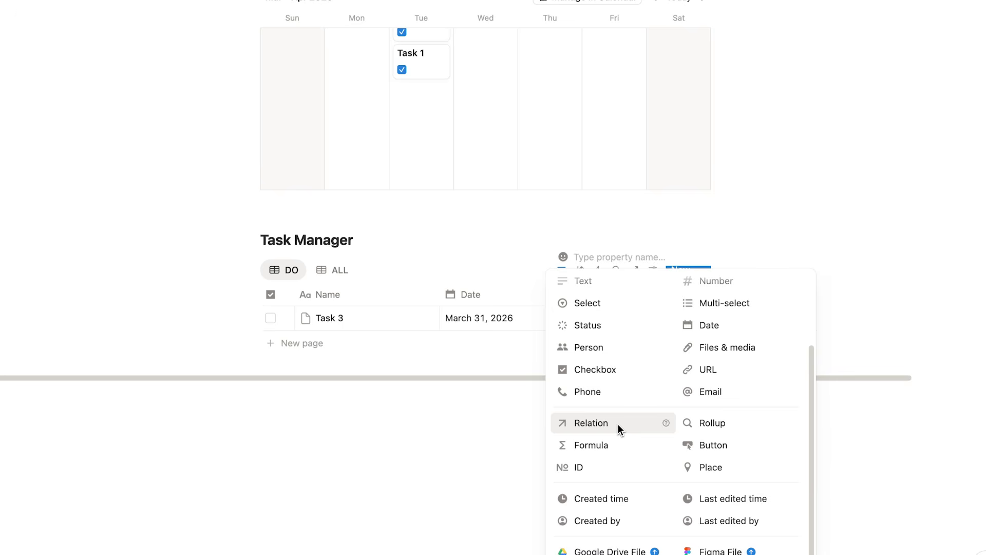
scroll(618, 423, "up", 4)
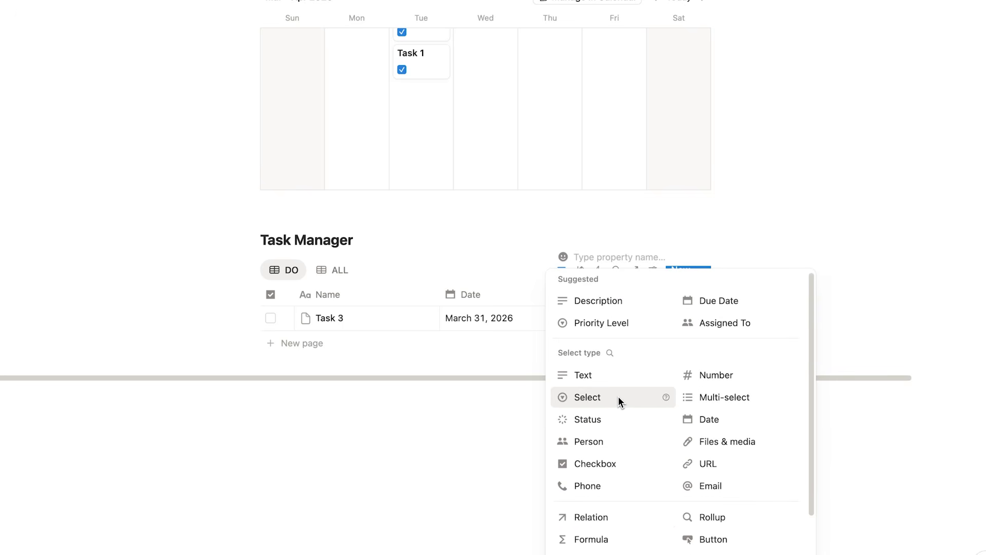
left_click(618, 397)
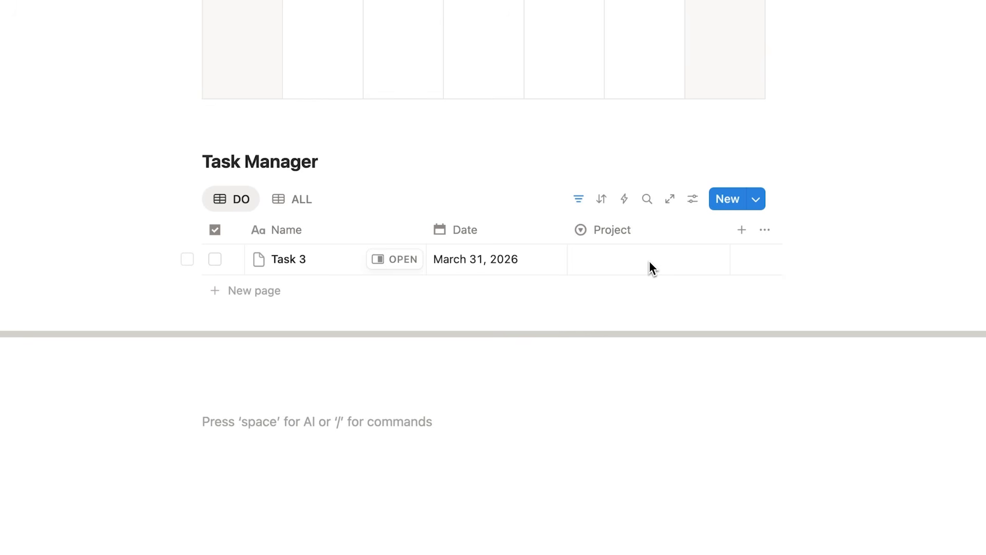
- Create a Project A option for the Project property and assign it to Task 3
left_click(646, 267)
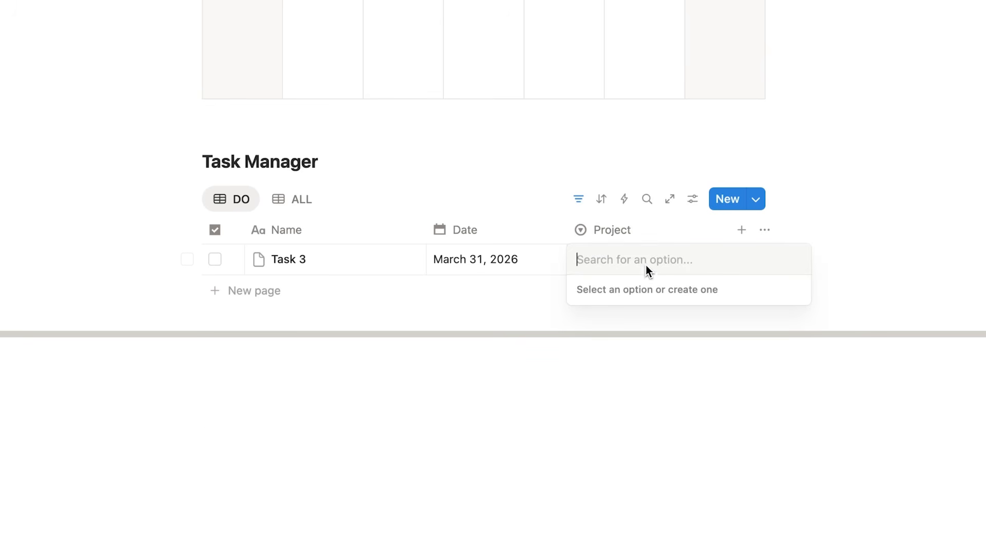
type("Project")
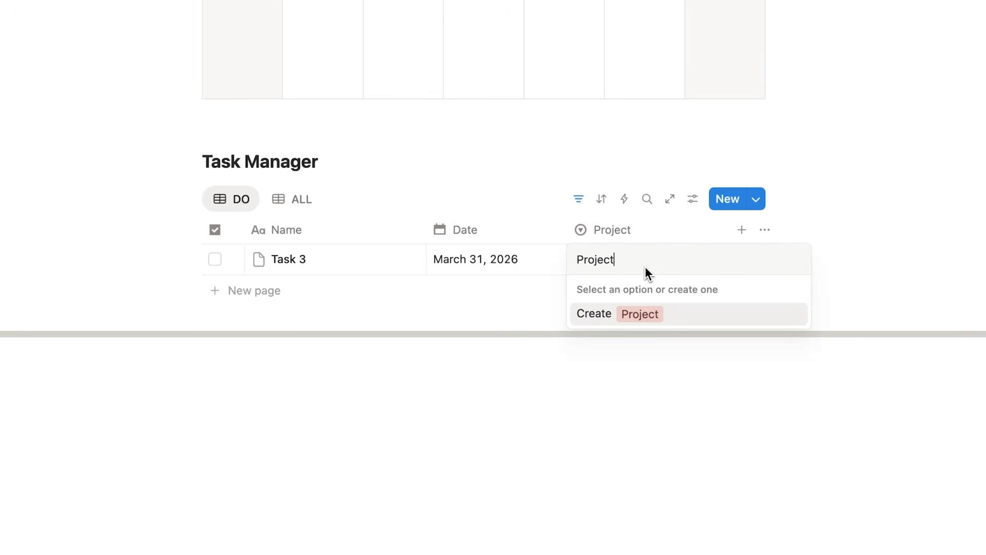
type(" A")
key("Return")
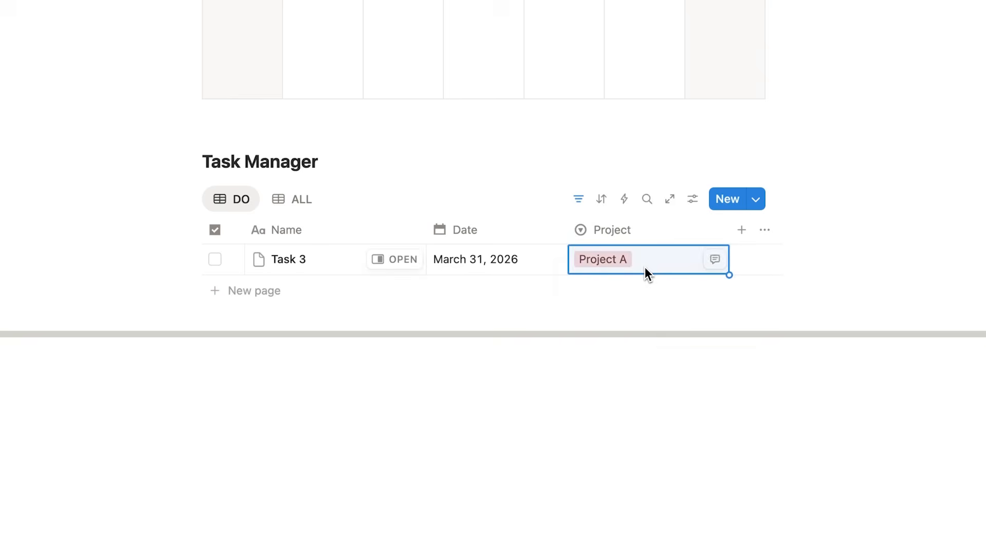
- In the ALL view, set the Project of Task 1 and Task 2 to Project B
left_click(301, 202)
left_click(719, 261)
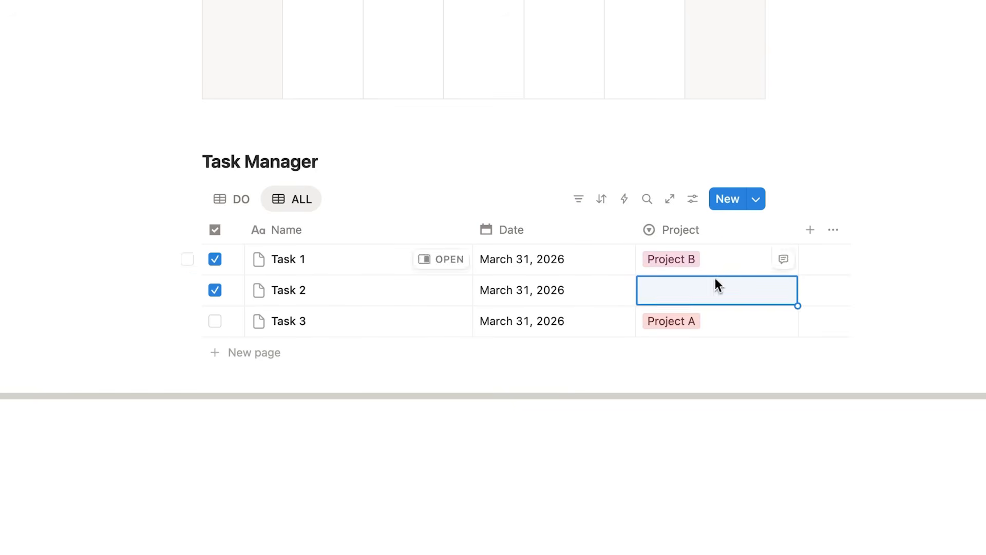
left_click(714, 284)
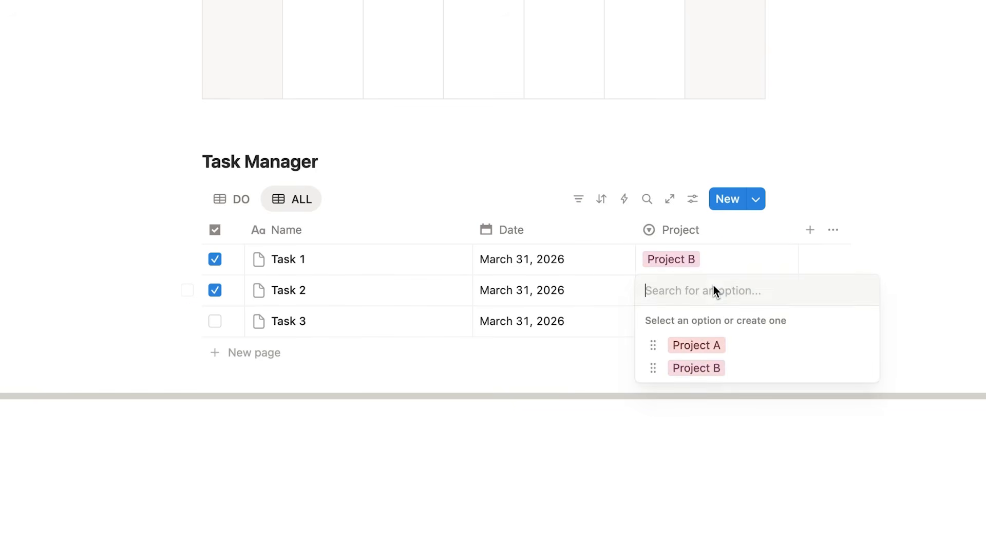
left_click(709, 365)
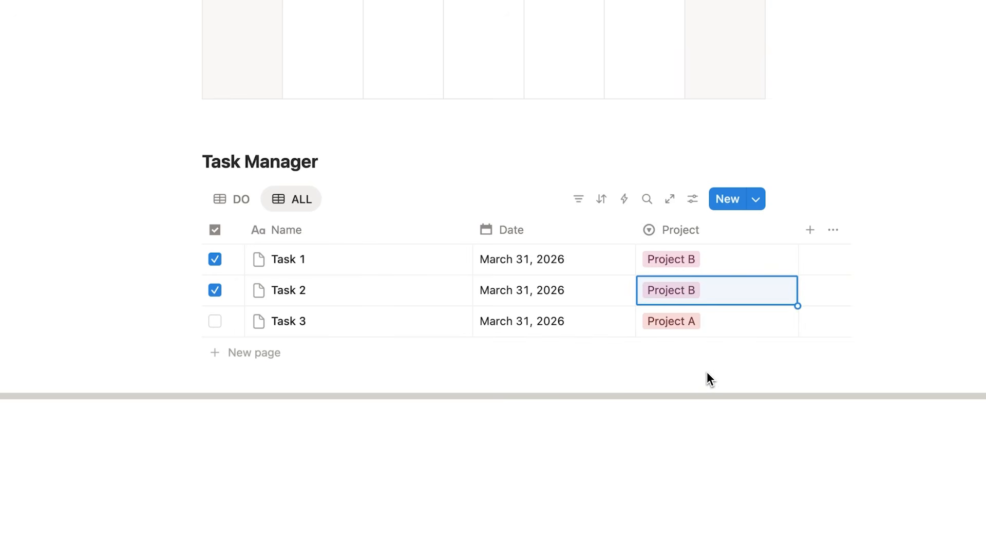
- Create a Project C option and assign it to Task 1
left_click(717, 261)
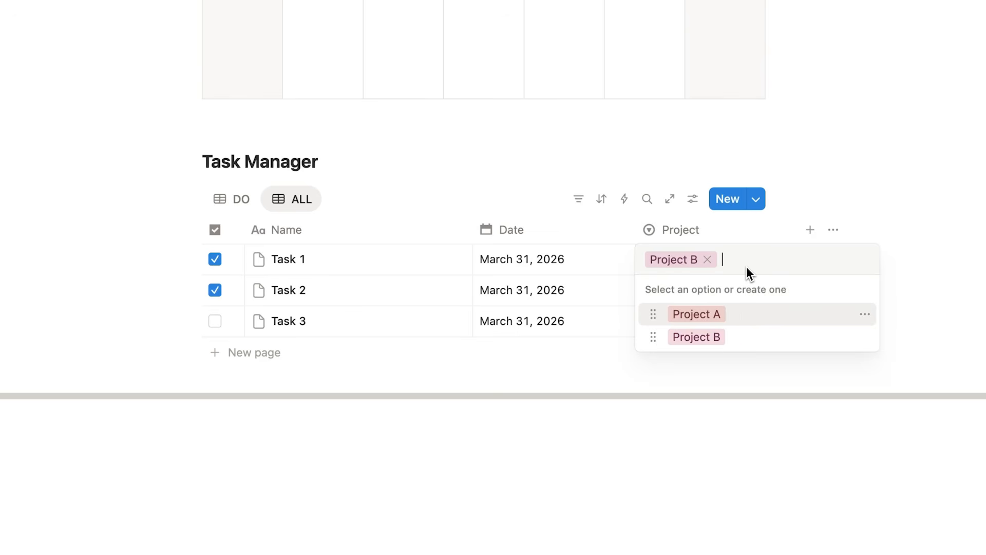
type("Project C")
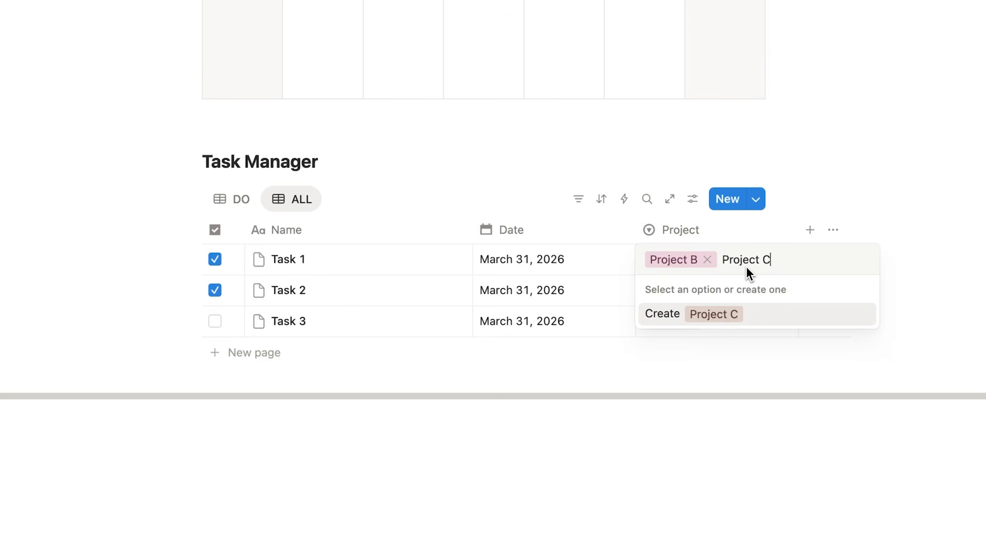
left_click(714, 316)
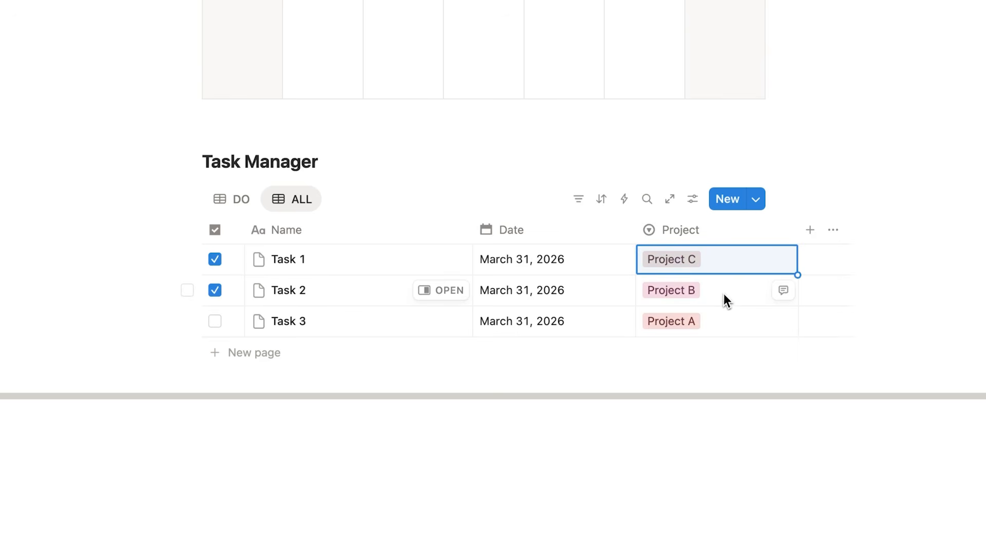
- Switch Task 1's project to Project A and back to Project B, and narrow the ALL view's Project column
left_click(717, 264)
left_click(713, 312)
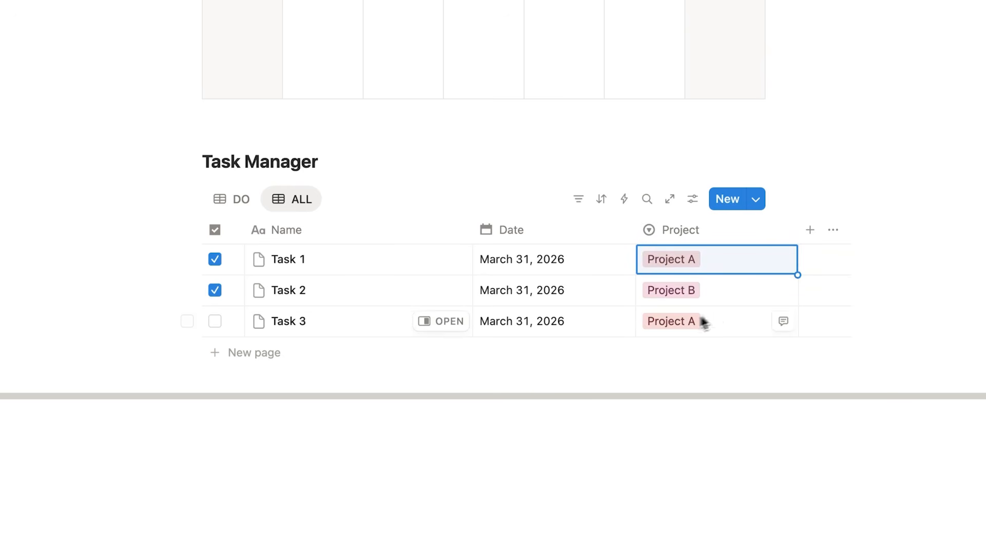
key("Return")
left_click(699, 336)
left_click(577, 57)
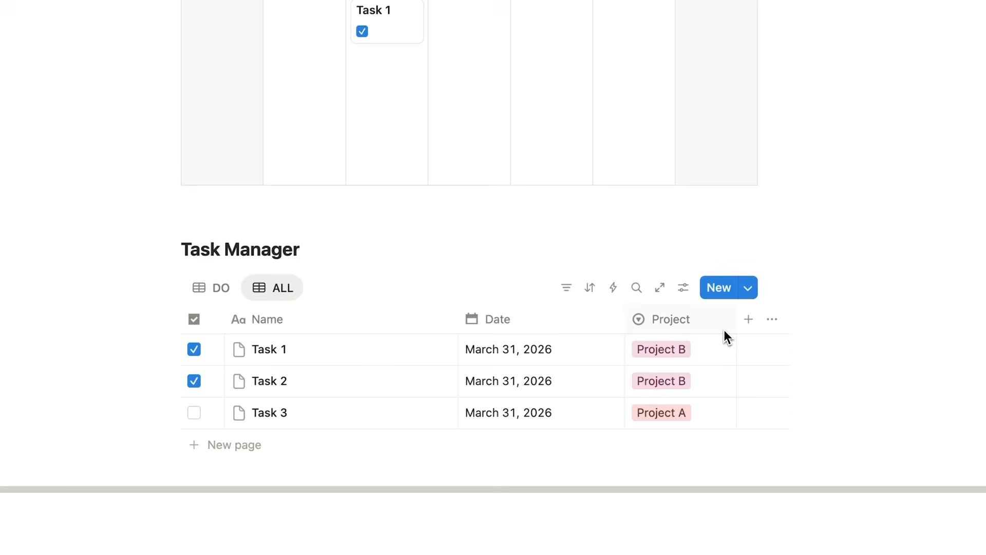
- Check the tasks in the DO view, and move Task 3 above Task 2 in the ALL view
scroll(731, 246, "down", 2)
left_click(221, 184)
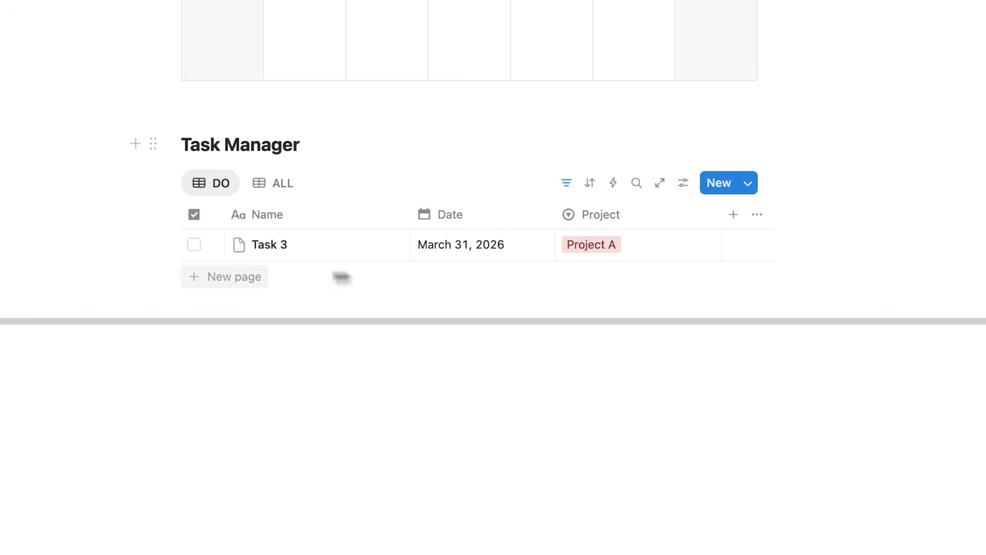
left_click(276, 185)
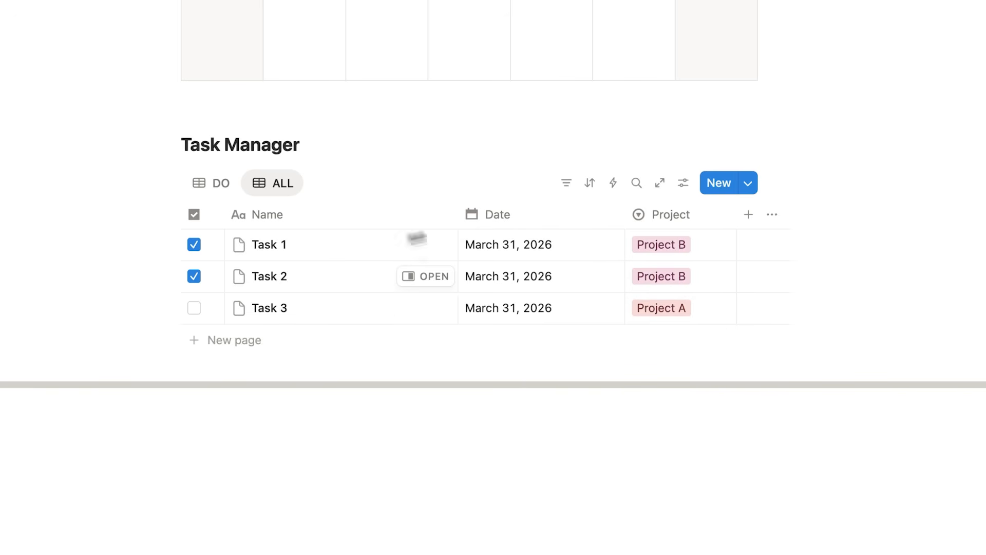
left_click_drag(138, 308, 164, 275)
left_click(316, 421)
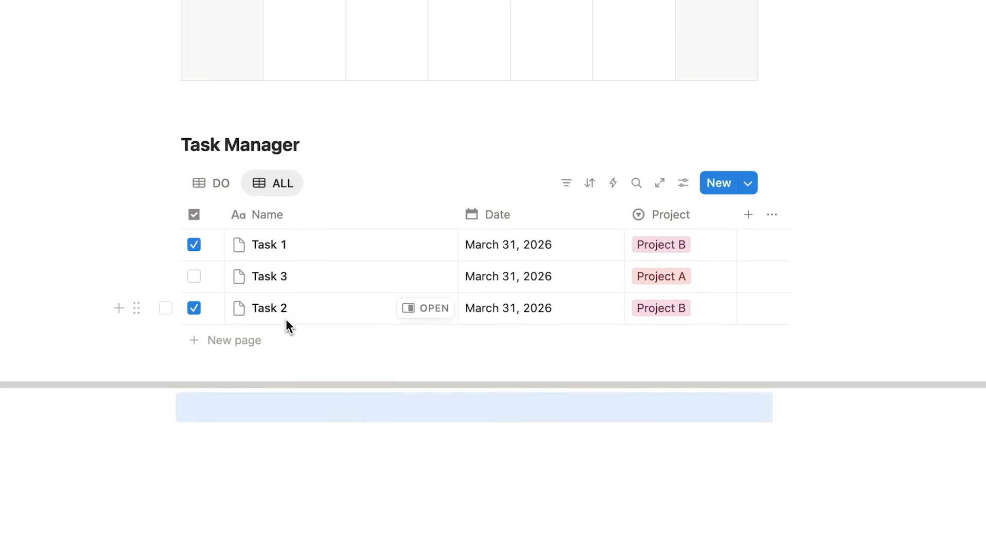
left_click(434, 167)
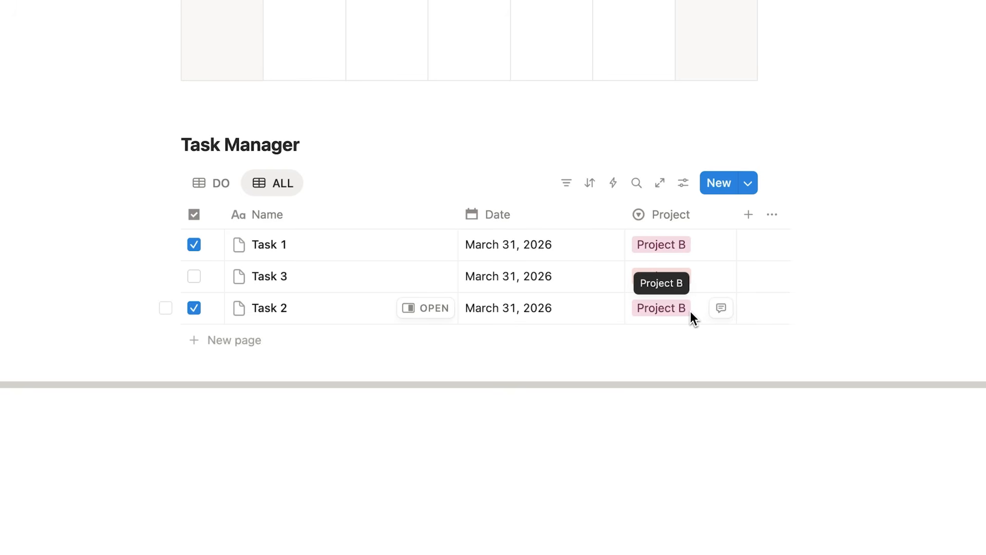
- Duplicate the Task Manager's ALL view and name the copy By Project
left_click(677, 183)
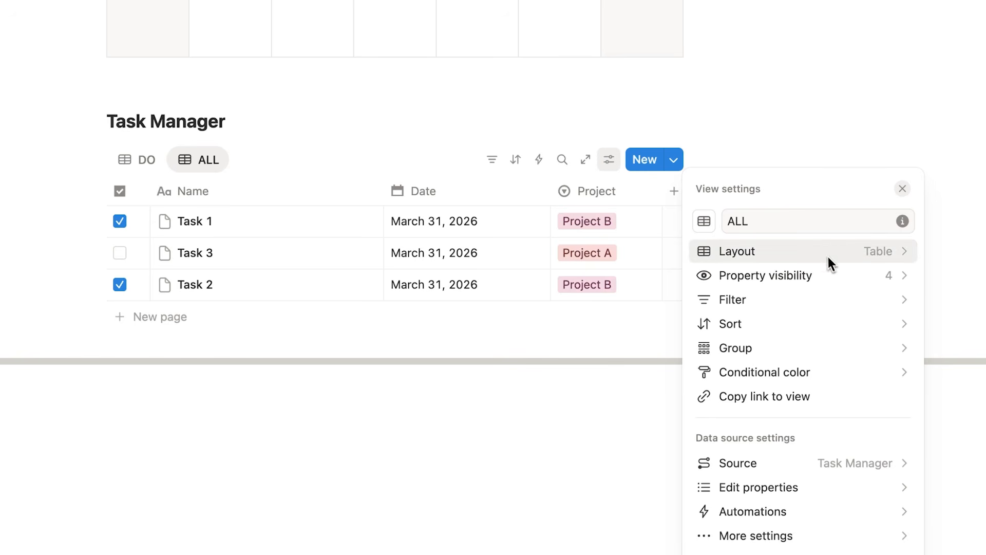
left_click(679, 388)
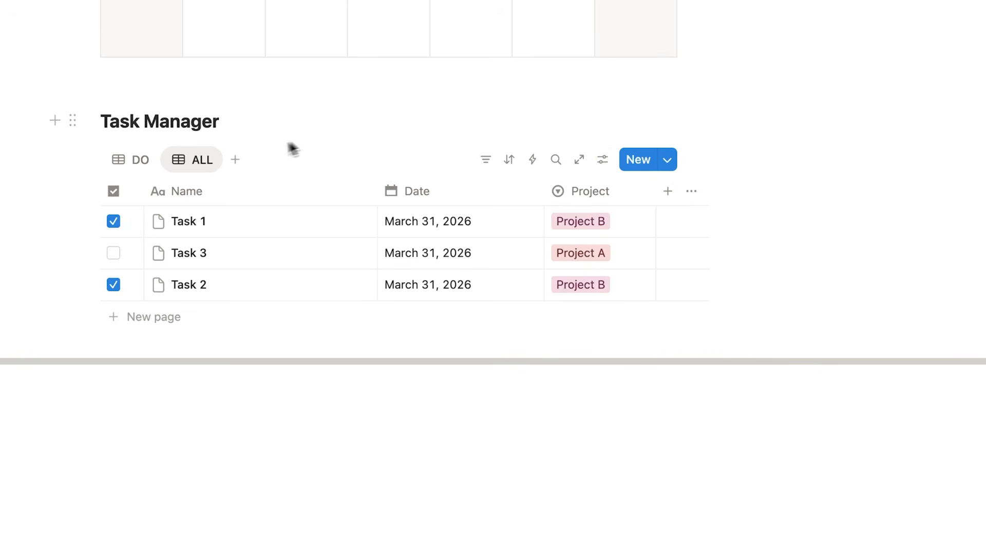
left_click(192, 168)
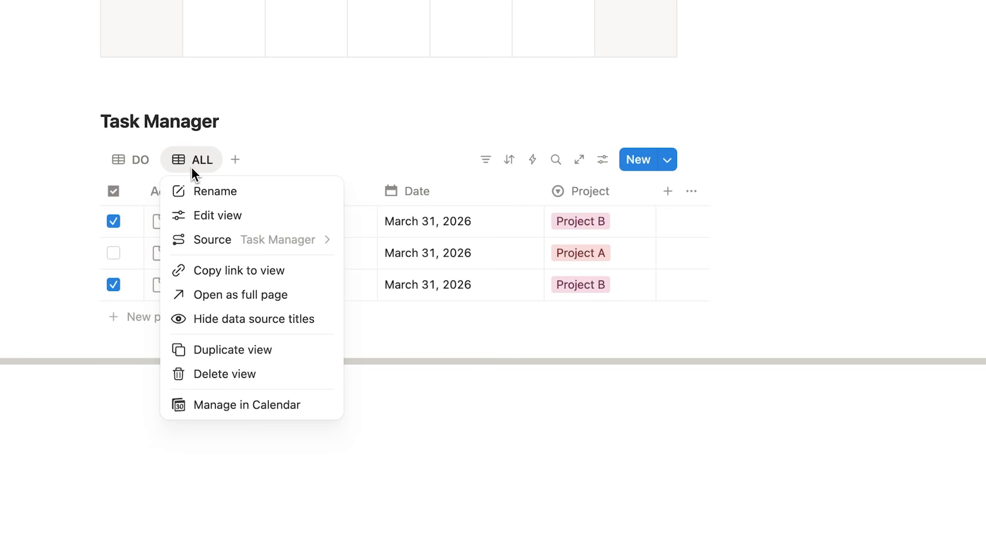
left_click(282, 349)
type("By Project")
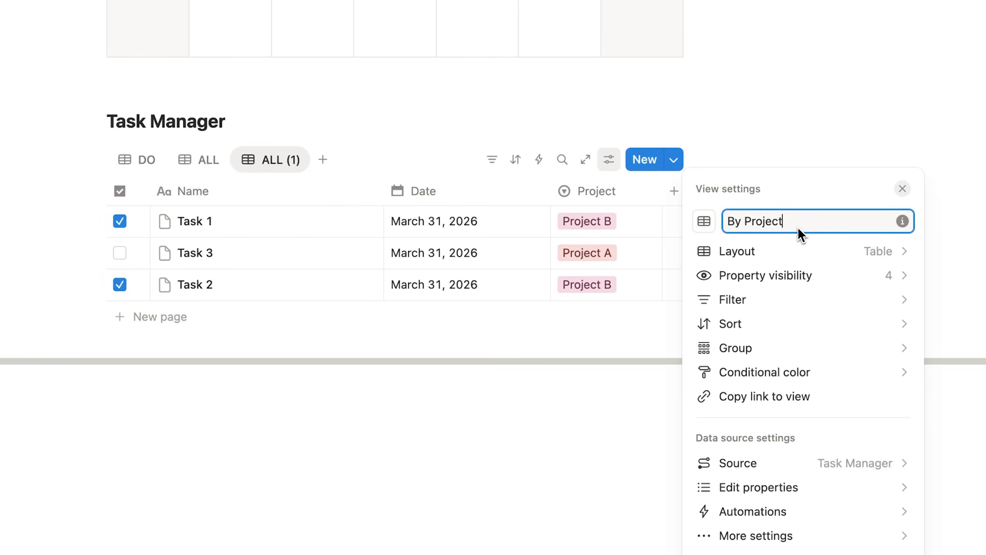
key("Escape")
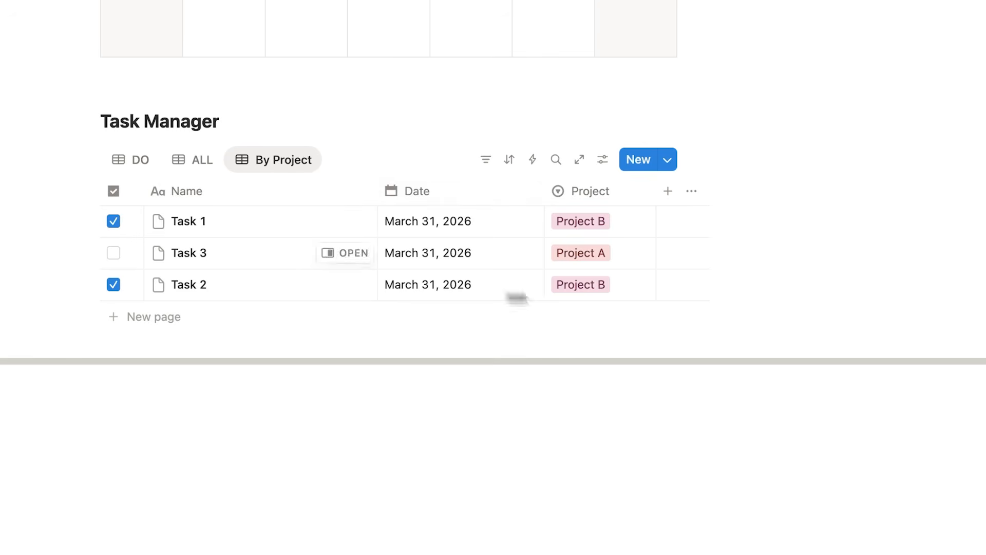
- Group the By Project view by the Project property
left_click(603, 164)
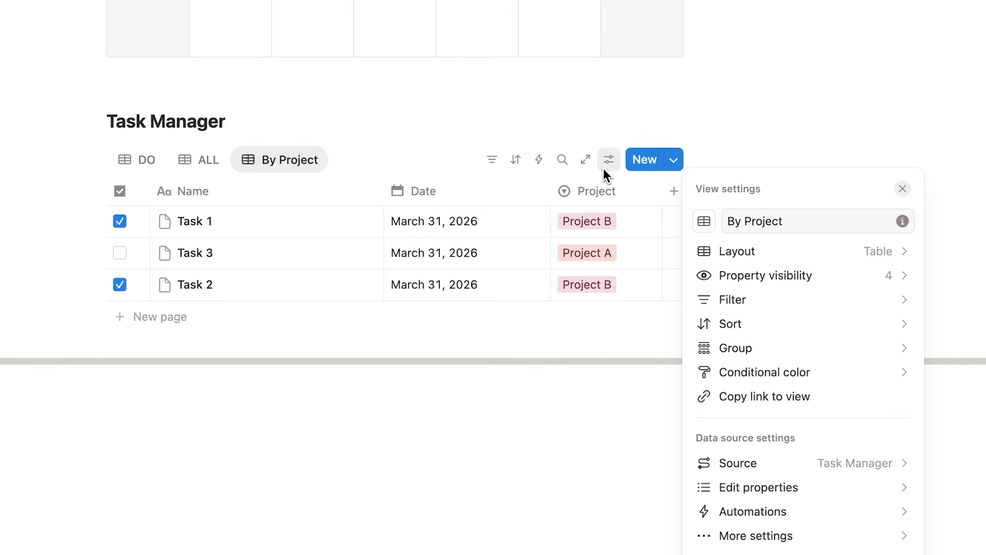
left_click(748, 347)
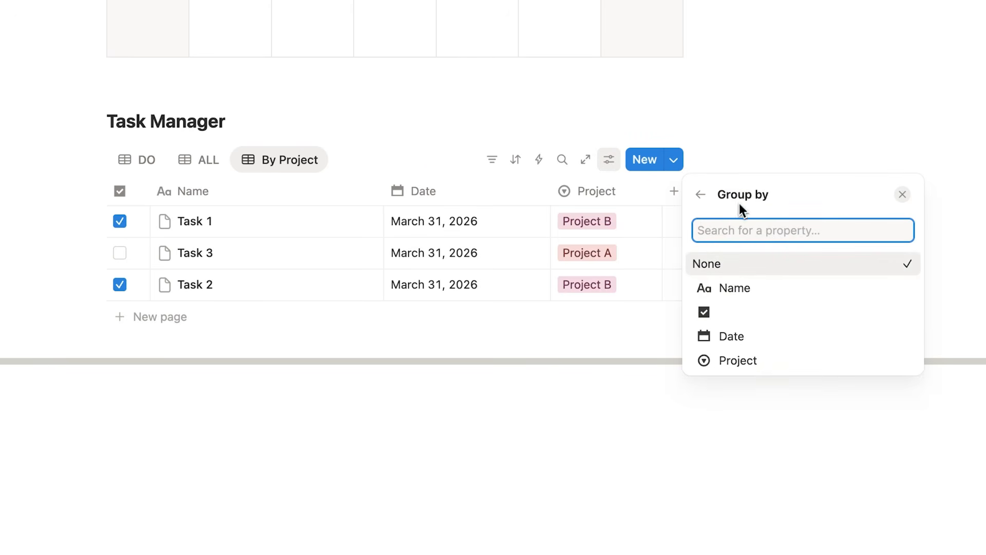
left_click(768, 364)
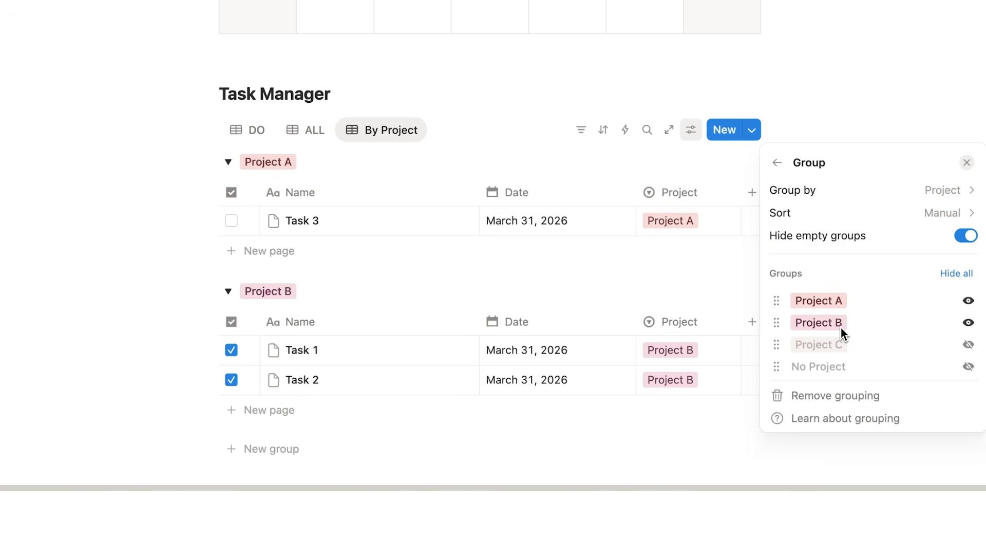
left_click(869, 45)
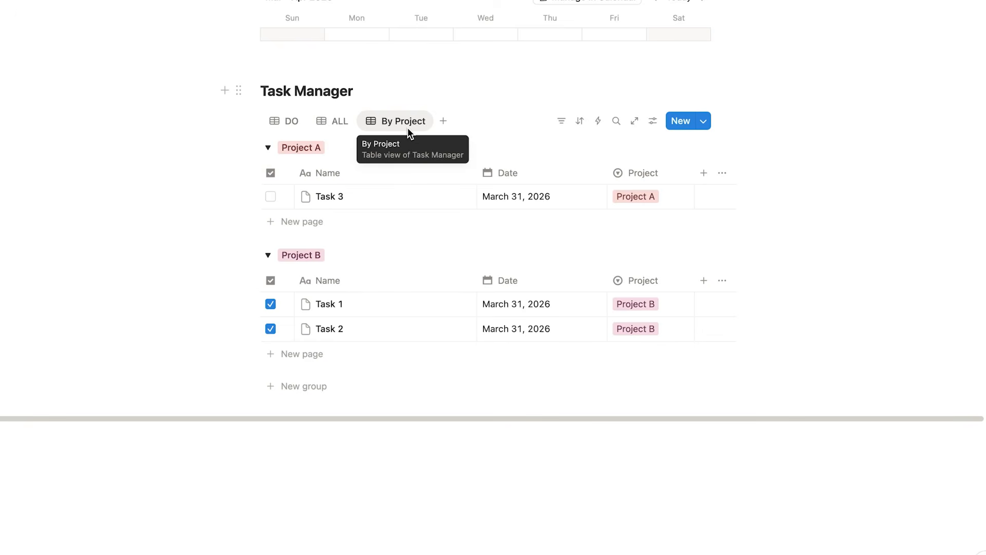
- Add Task 4 to the Project B group with the date March 25, 2026, and set Task 2's date to April 4, 2026
left_click(312, 353)
type("Task 4")
key("Return")
left_click(540, 353)
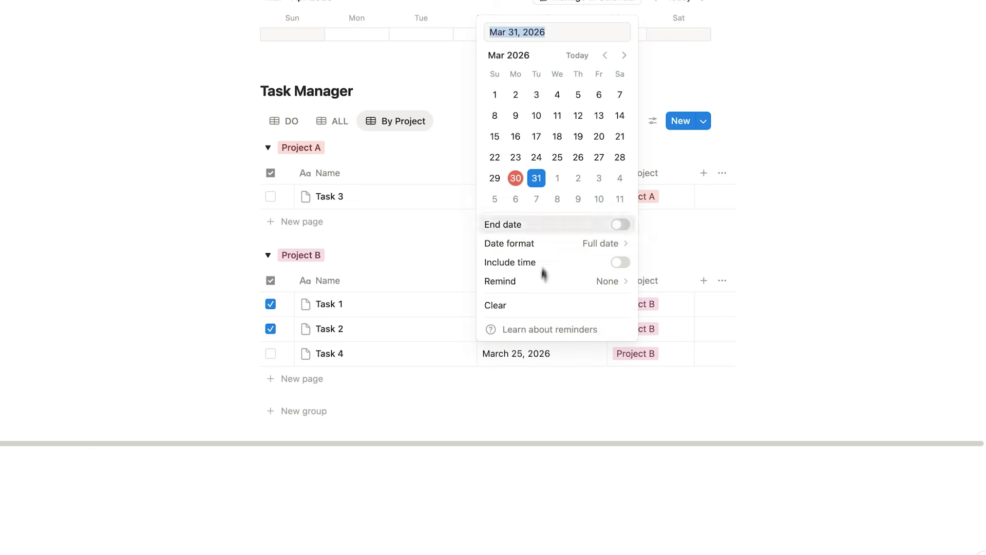
left_click(620, 179)
left_click(520, 489)
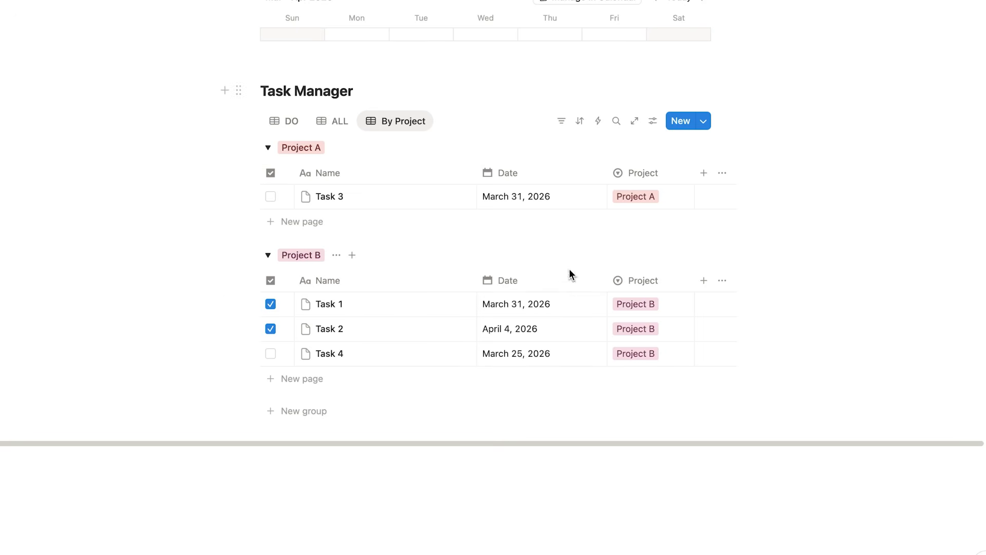
- Check the checkbox filter on the Task Manager's DO view and compare it with the By Project view
left_click(283, 124)
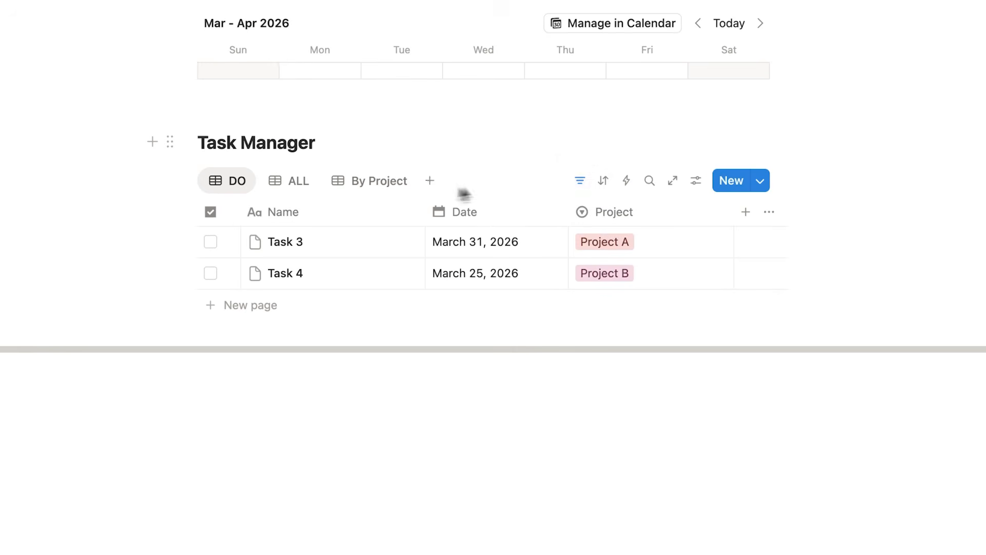
left_click(578, 182)
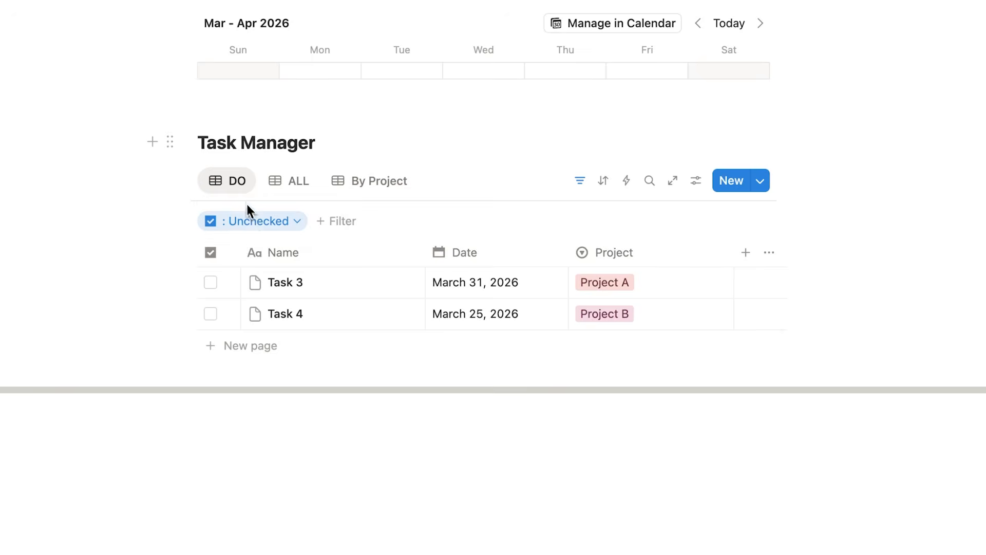
left_click(377, 183)
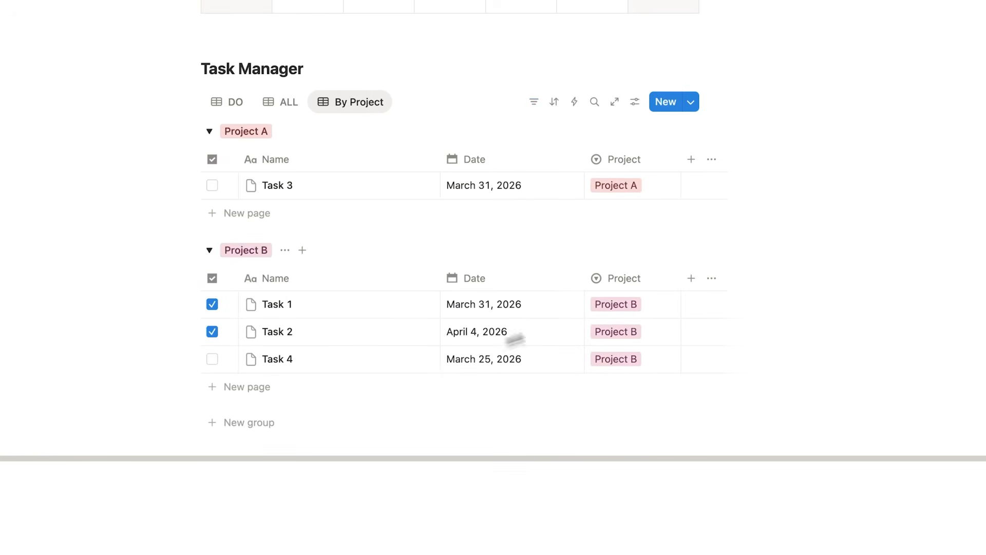
left_click(635, 105)
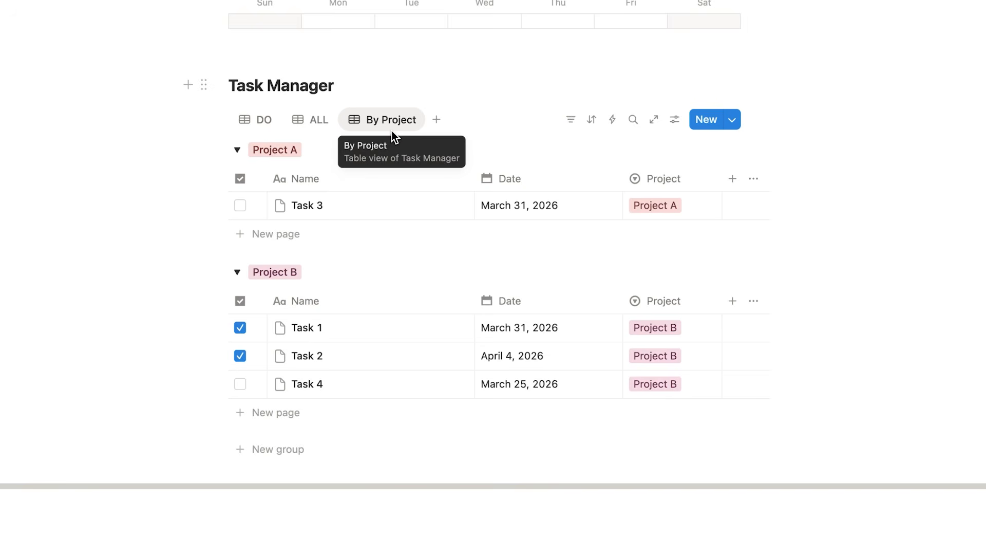
- Sort the By Project view by Date in descending order and place the view between DO and ALL
left_click(599, 126)
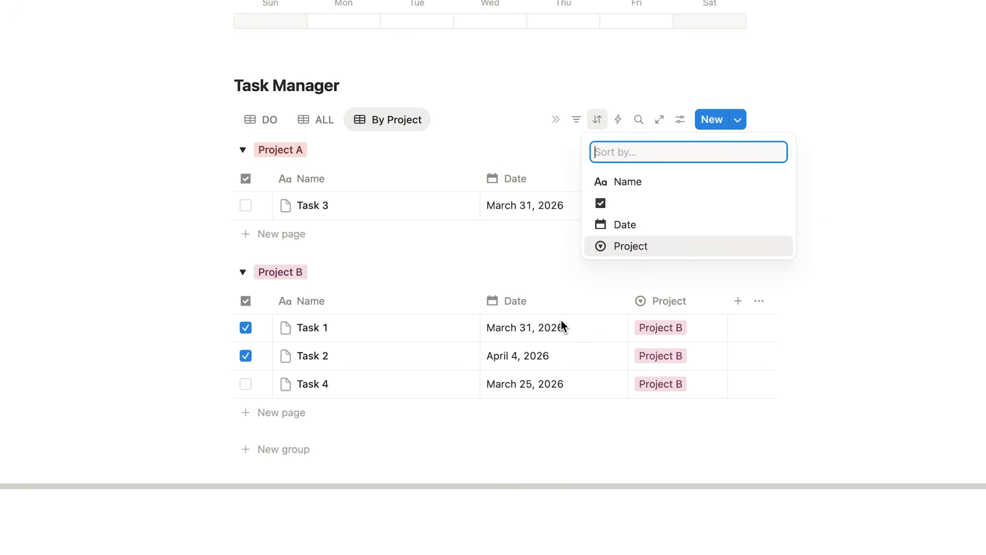
left_click(671, 224)
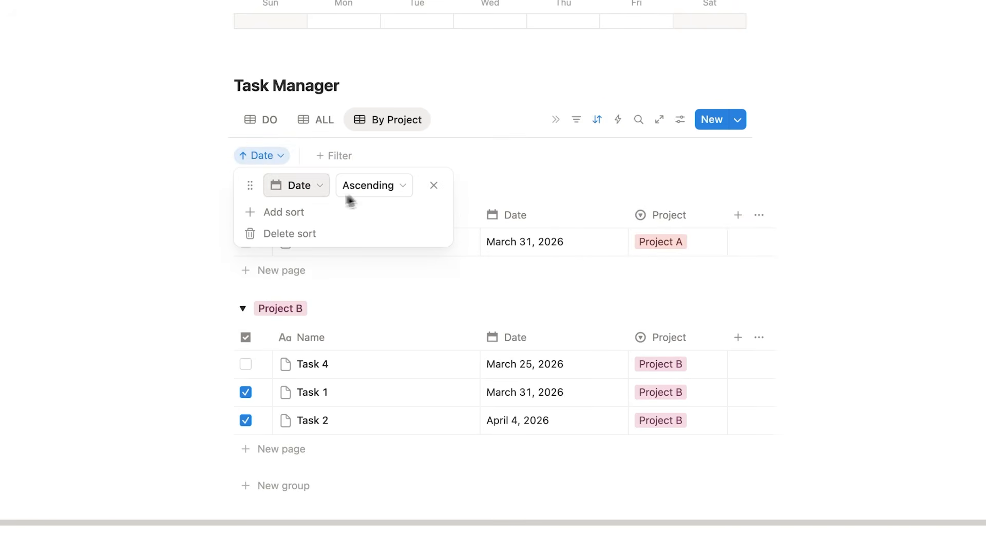
left_click(387, 188)
left_click(383, 231)
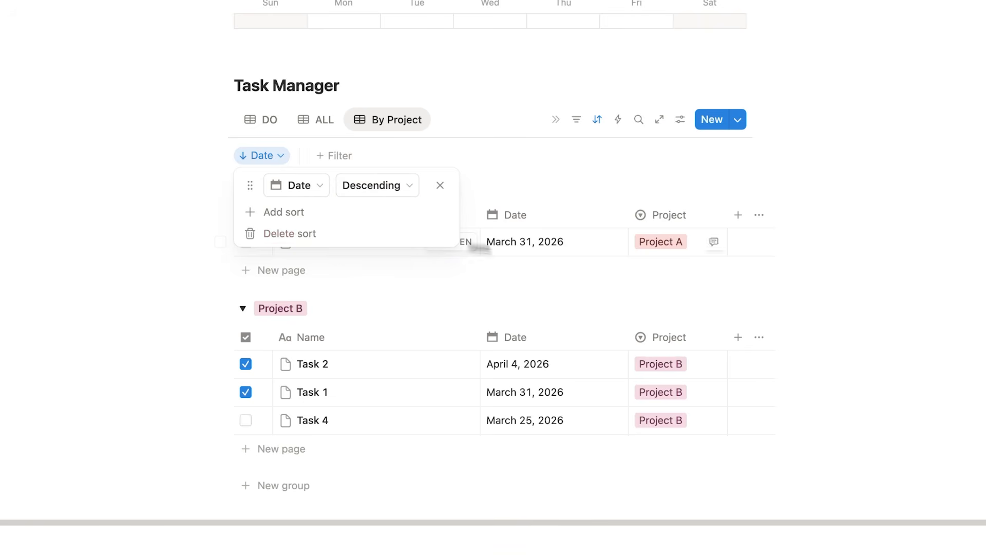
scroll(542, 278, "down", 2)
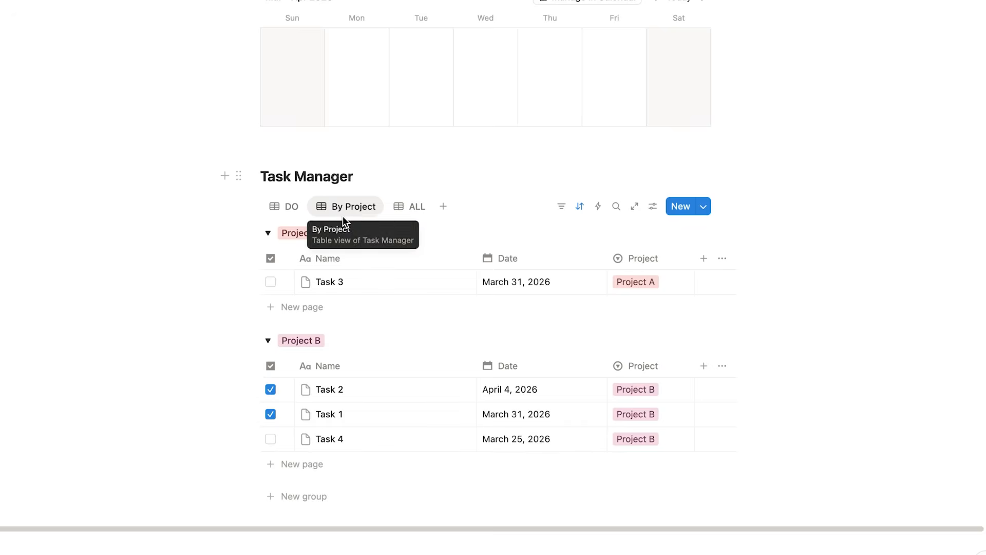
- Show the Project property on the weekly calendar's cards and place it above the checkbox property
scroll(347, 228, "up", 5)
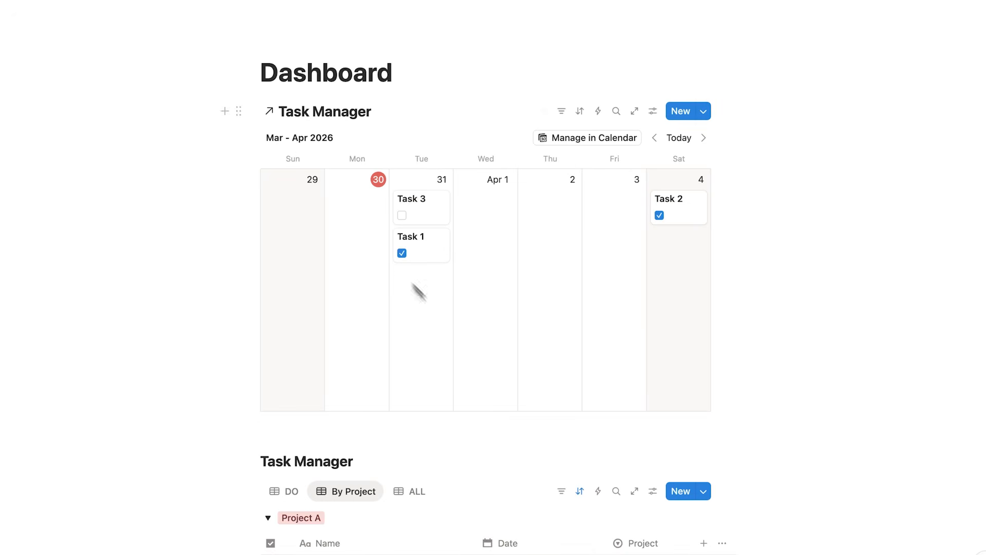
left_click(650, 113)
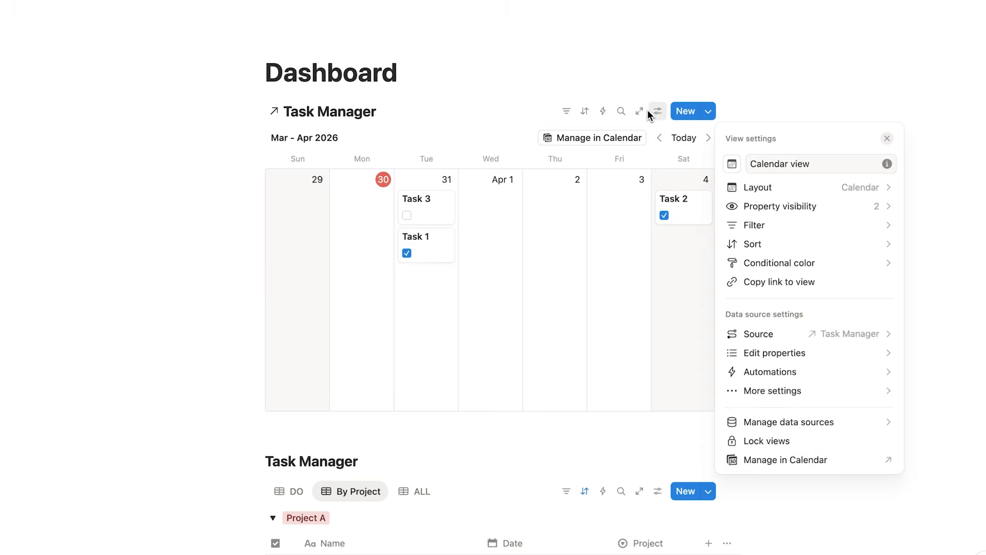
left_click(782, 207)
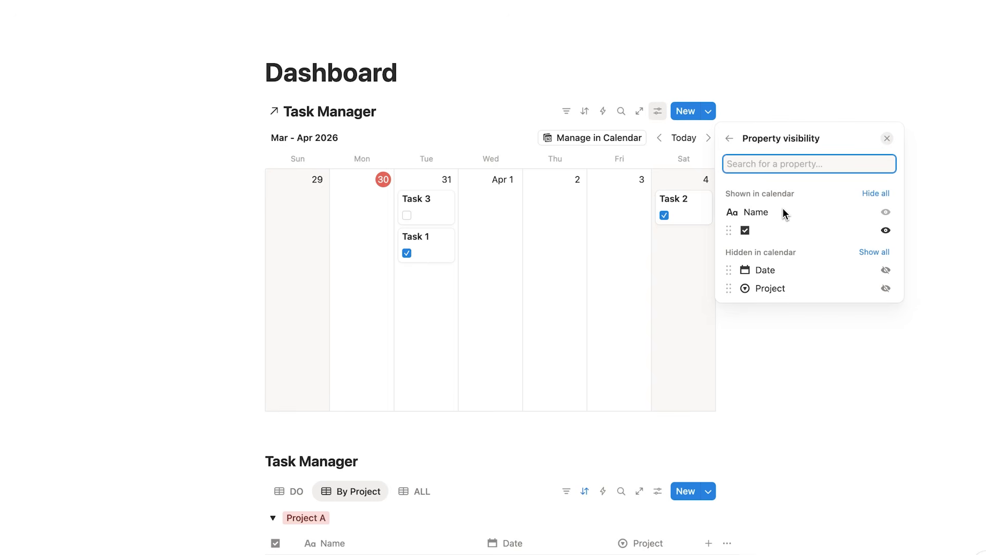
left_click(886, 288)
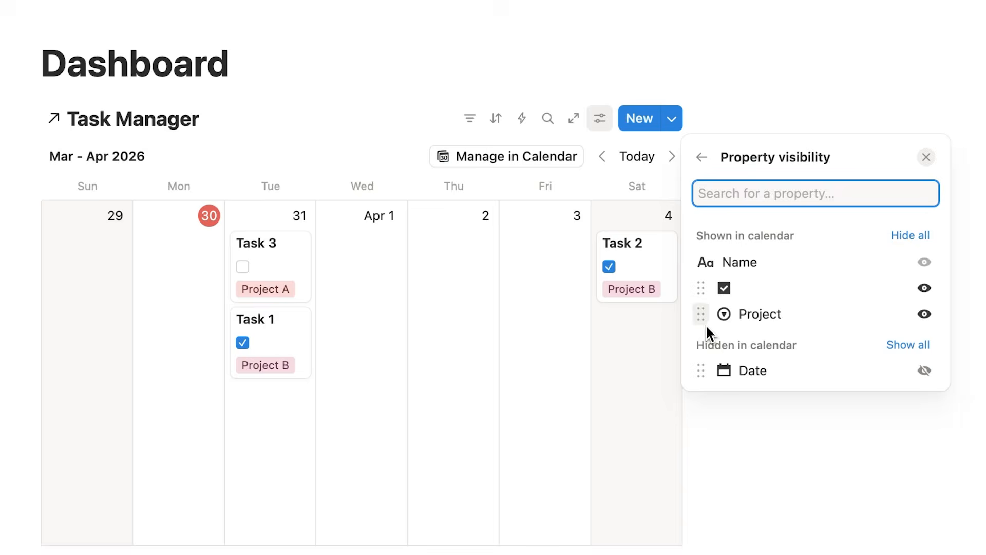
left_click_drag(707, 327, 709, 288)
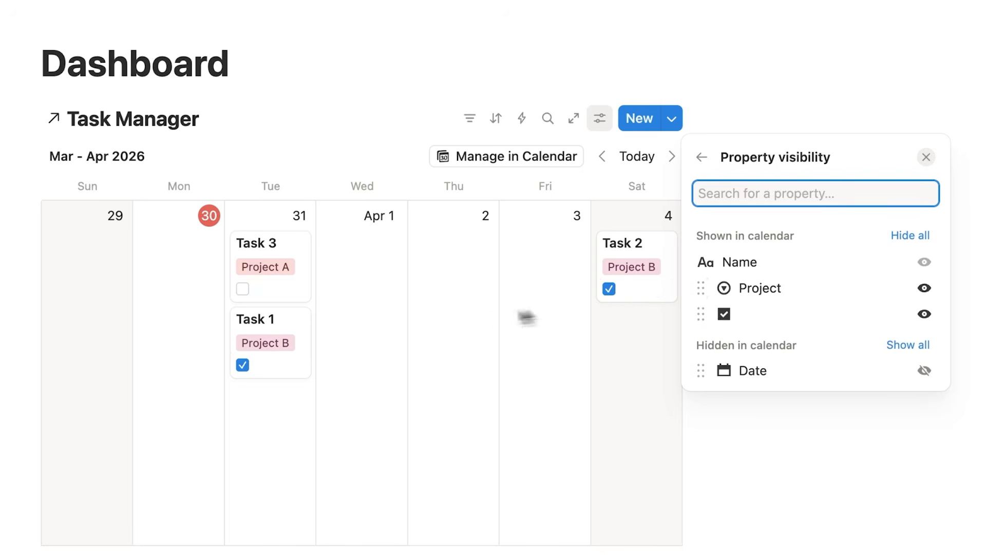
left_click(458, 318)
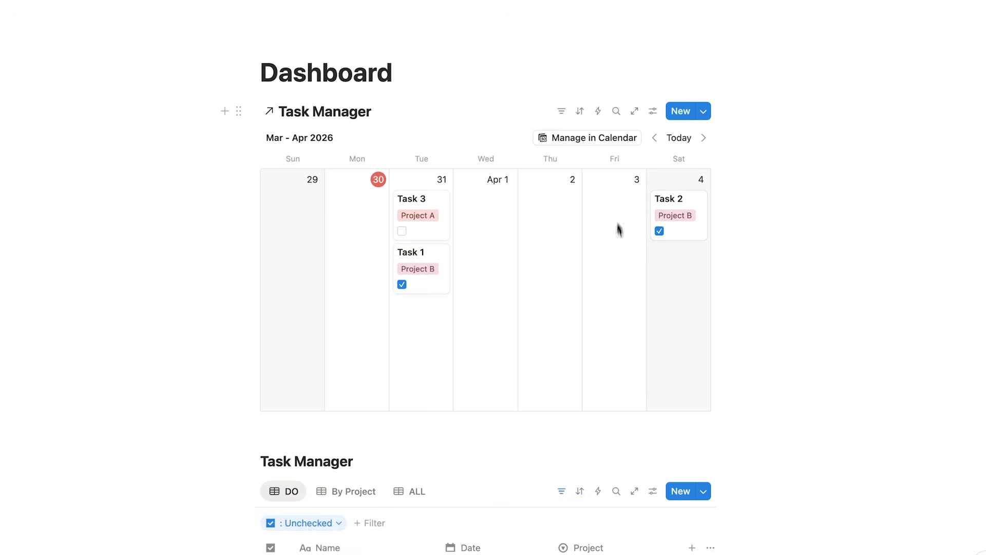
- Review the tasks in the Task Manager's DO view and By Project view below the calendar
scroll(519, 174, "down", 5)
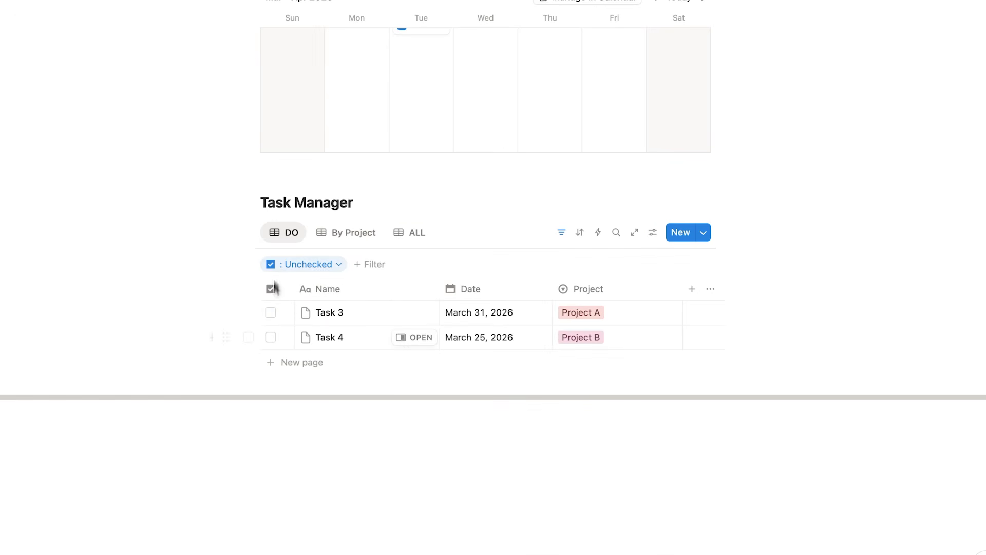
left_click(344, 233)
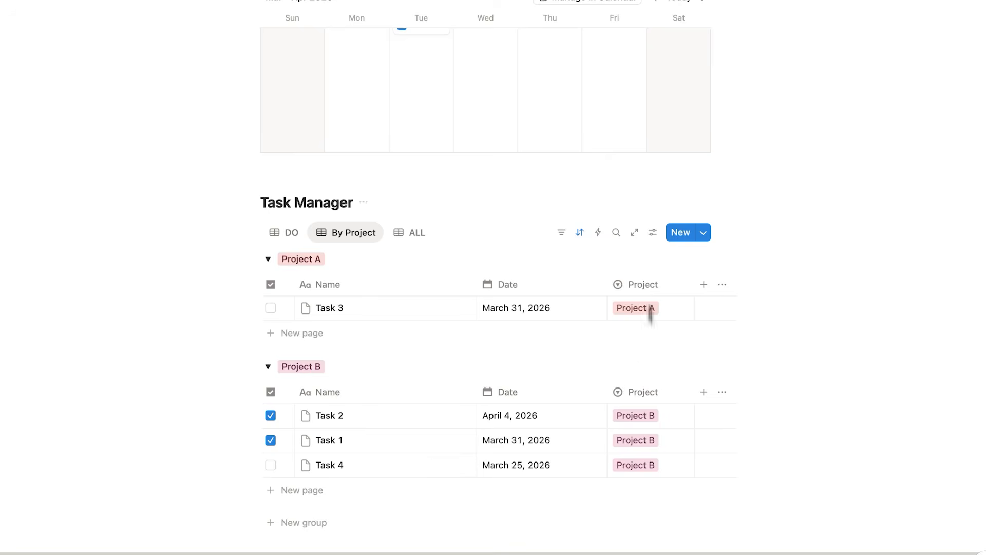
scroll(436, 236, "up", 5)
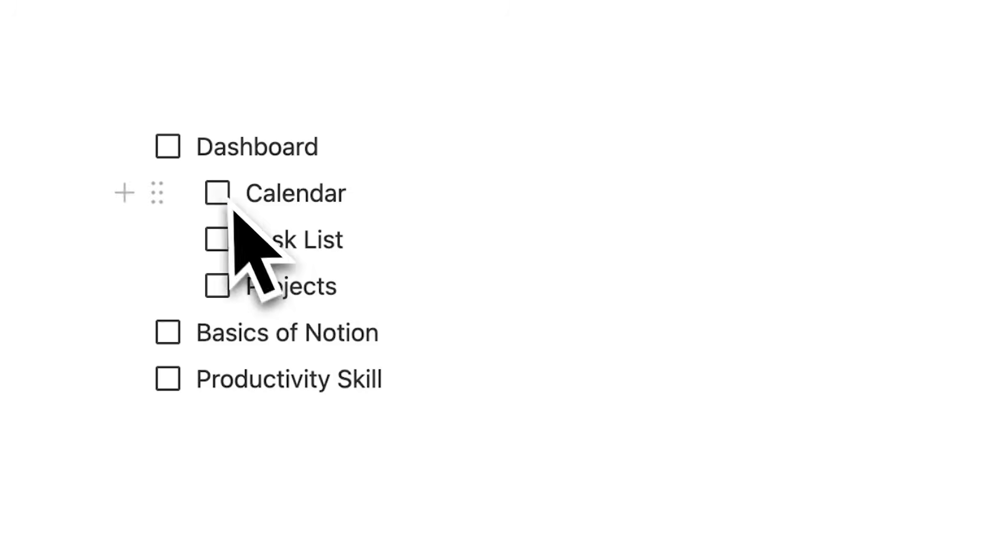
- Mark the Calendar, Task List, Projects, Dashboard and Basics of Notion to-dos as done
left_click(217, 193)
left_click(217, 239)
left_click(217, 285)
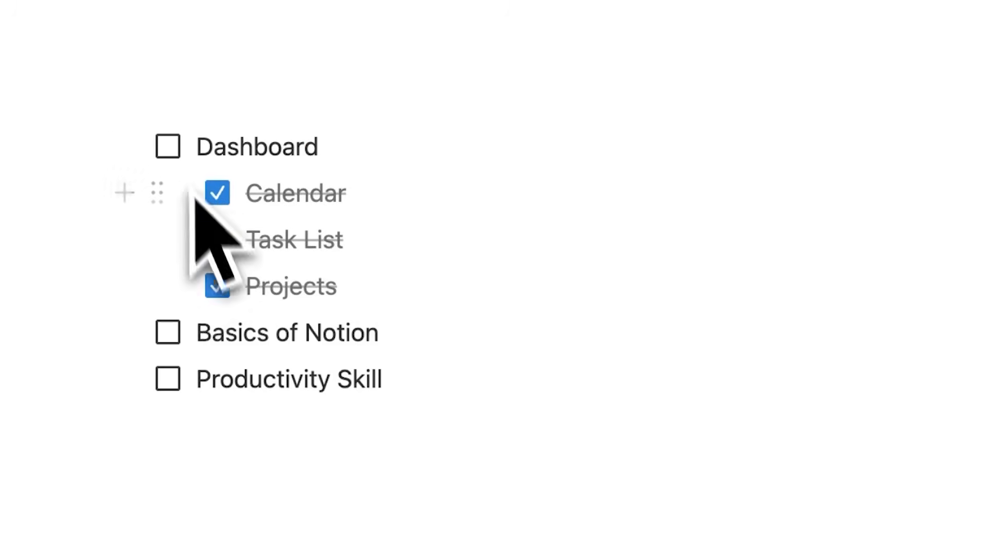
left_click(168, 147)
left_click(177, 338)
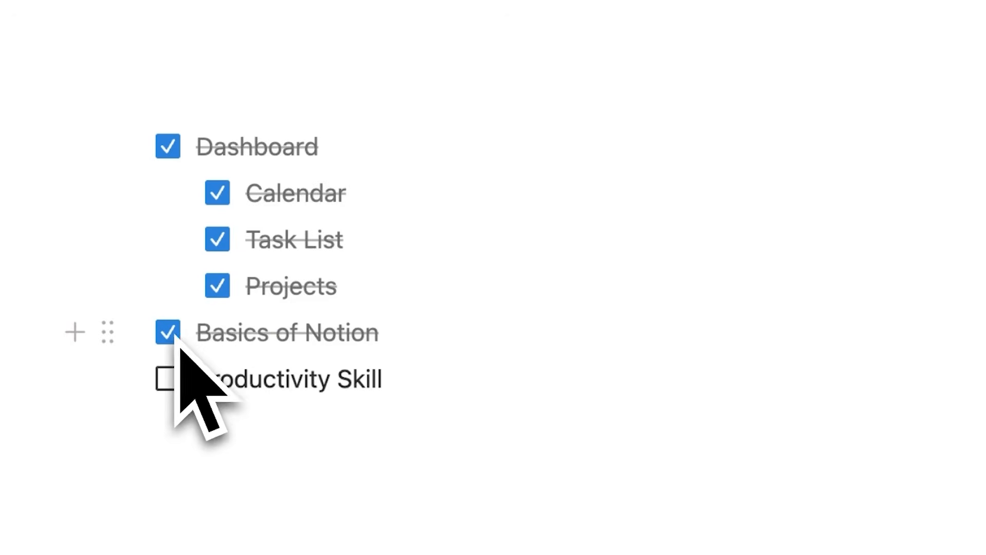
- Replace the text of the Productivity Skill to-do with System Design
key("BackSpace")
key("BackSpace")
key("BackSpace")
key("BackSpace")
key("BackSpace")
key("BackSpace")
key("BackSpace")
key("BackSpace")
key("BackSpace")
key("BackSpace")
key("BackSpace")
key("BackSpace")
key("BackSpace")
key("BackSpace")
key("BackSpace")
key("BackSpace")
key("BackSpace")
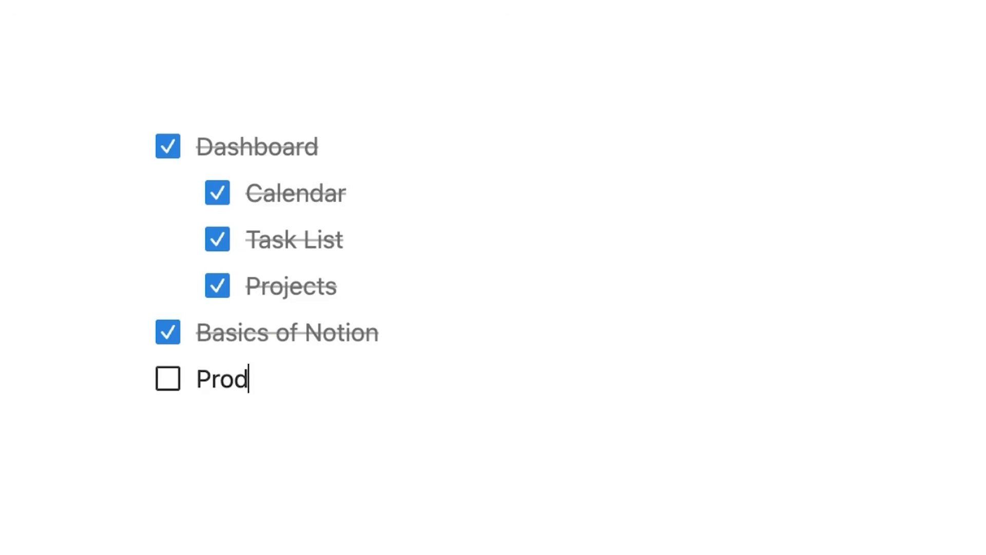
type("ystem Design")
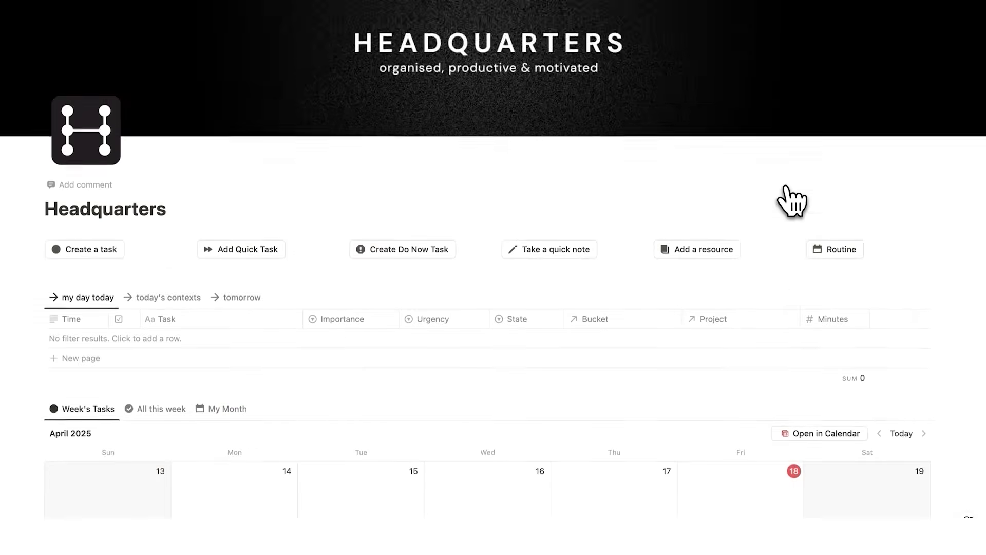
- Look through the Headquarters dashboard's calendar, task list, projects and workspaces, and open the Time Track page
scroll(784, 201, "down", 5)
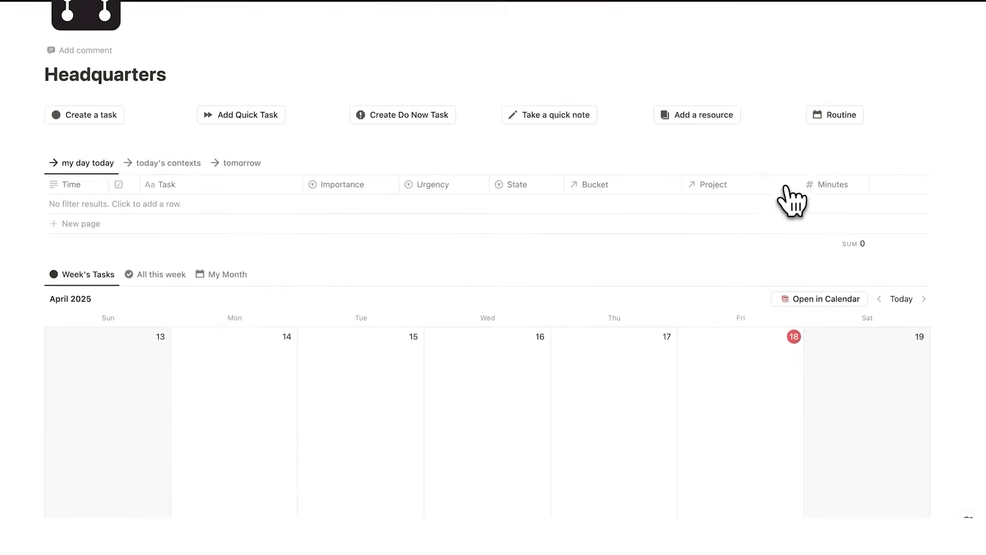
scroll(791, 200, "down", 12)
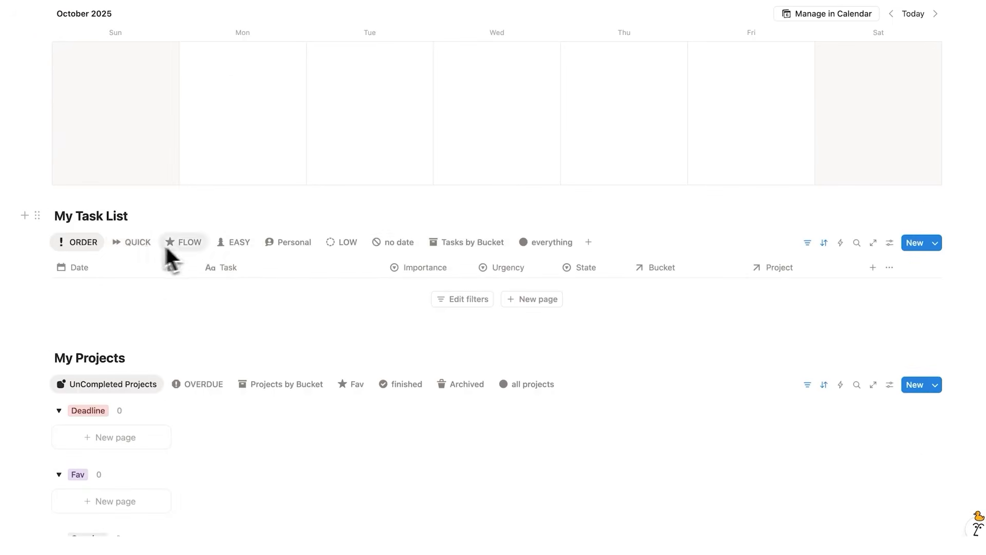
scroll(180, 274, "down", 6)
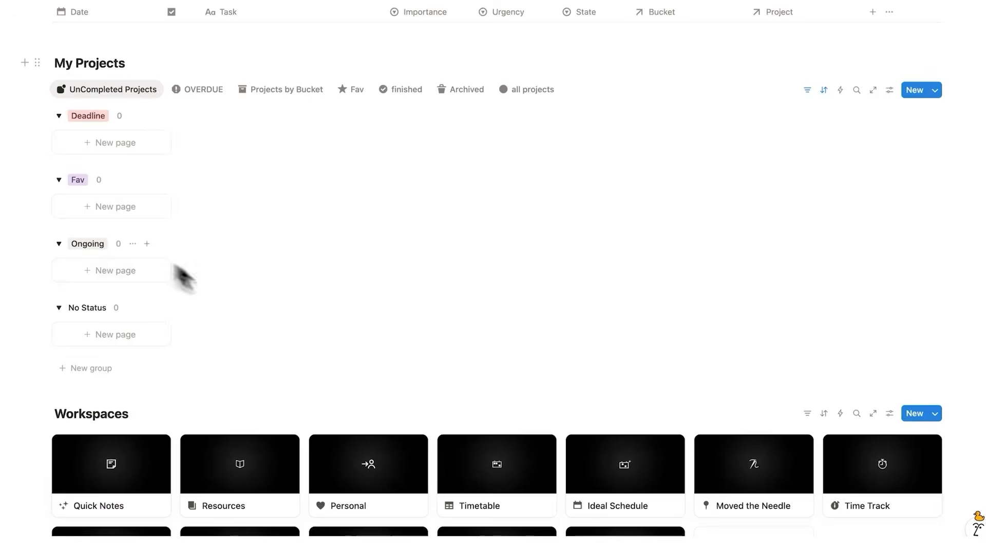
scroll(390, 241, "down", 8)
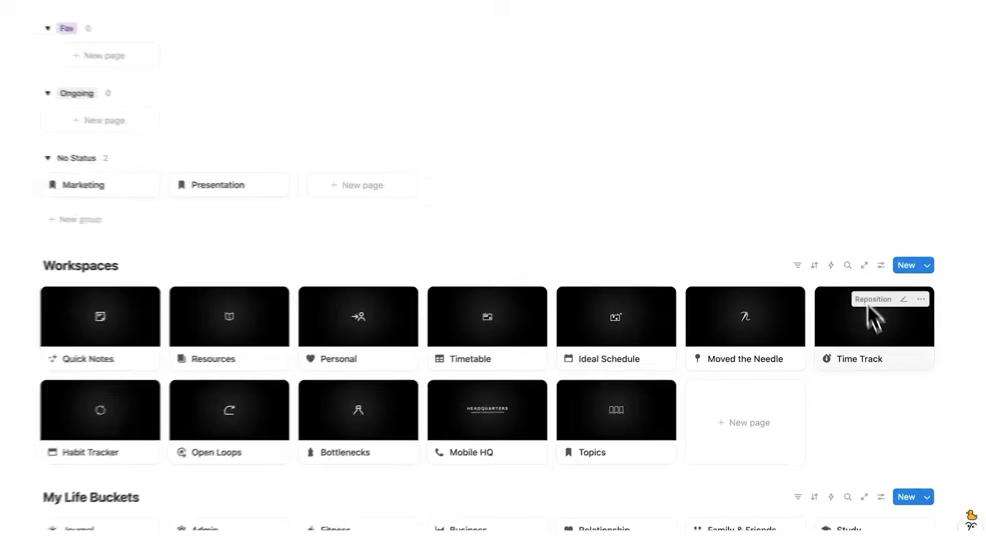
left_click(873, 334)
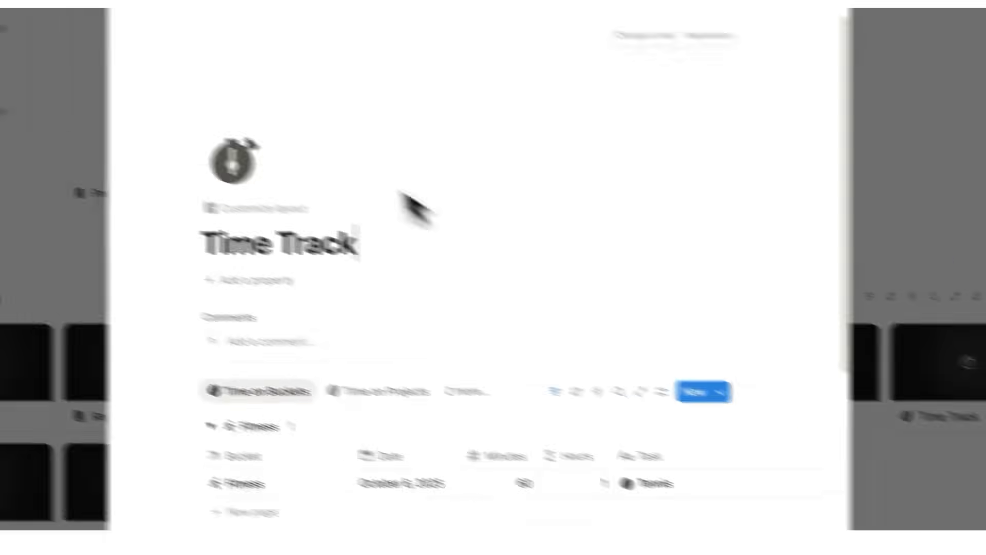